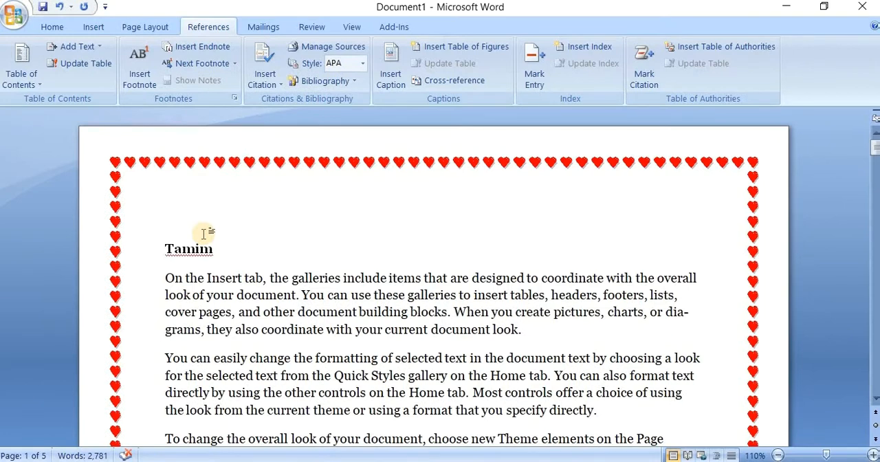
Step: Mark the bold name heading at the start of page 1 as a Level 1 entry for the table of contents
scroll(201, 233, down, 6)
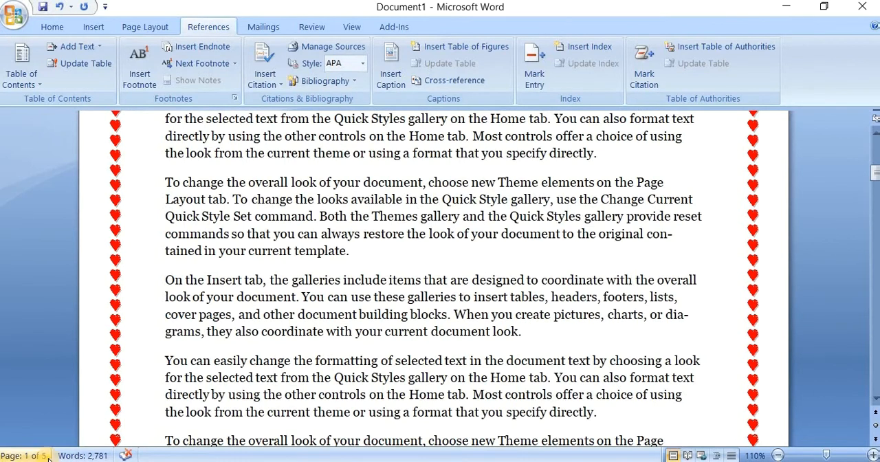
scroll(370, 275, up, 5)
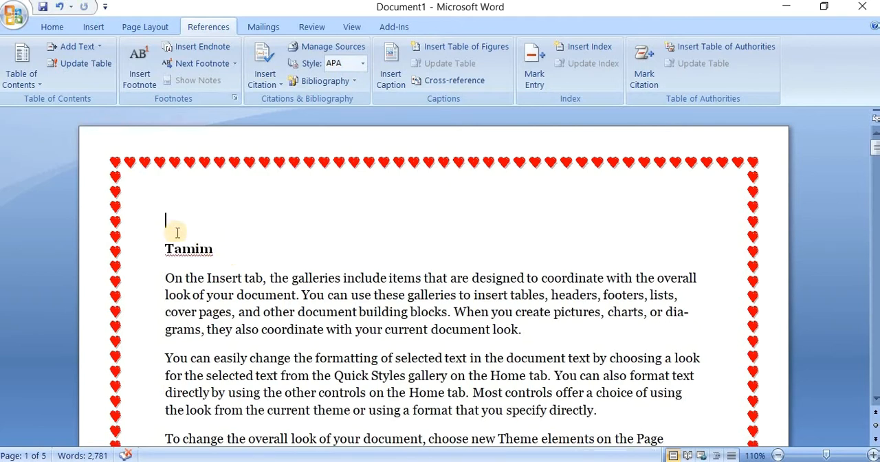
drag(226, 252, 145, 232)
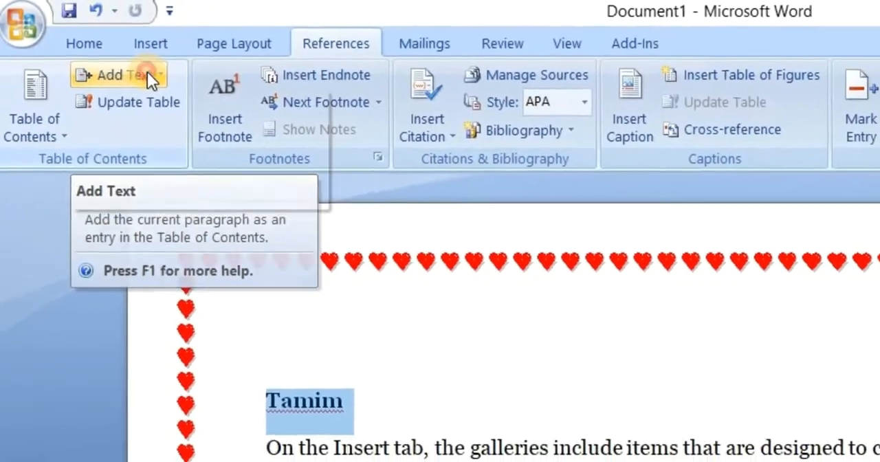
click(147, 71)
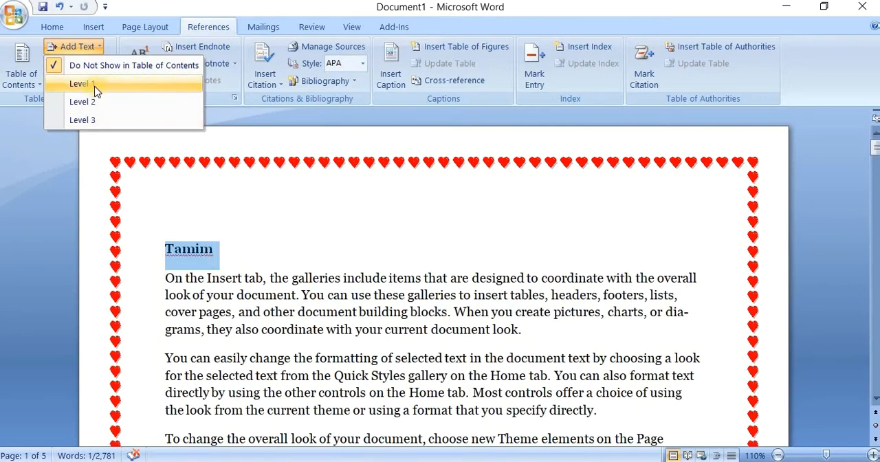
click(96, 85)
click(256, 265)
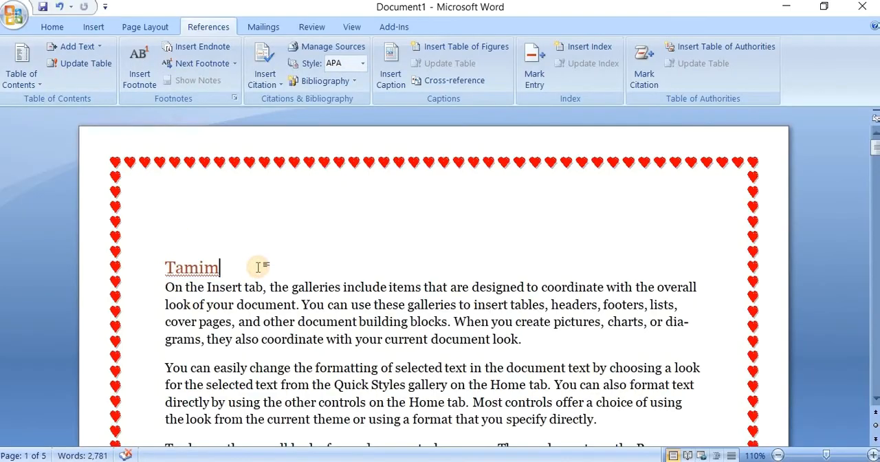
Step: Mark the bold name heading on page 3 as a Level 1 entry for the table of contents
scroll(259, 268, down, 5)
scroll(259, 268, down, 12)
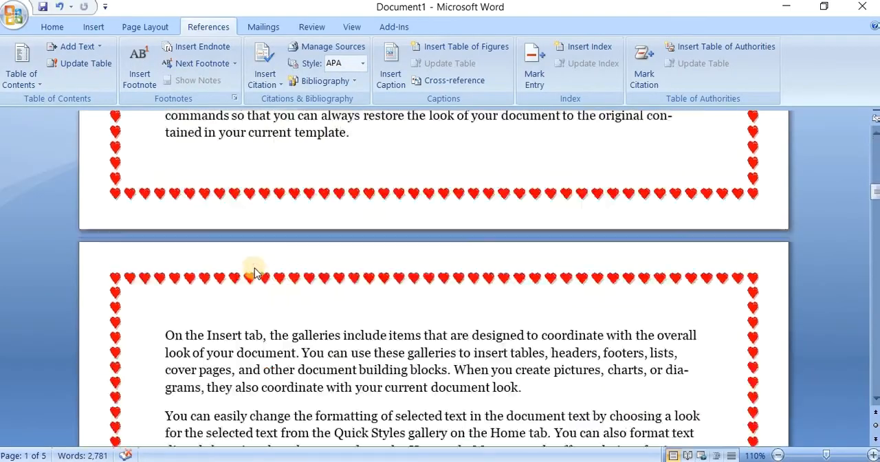
scroll(255, 268, down, 10)
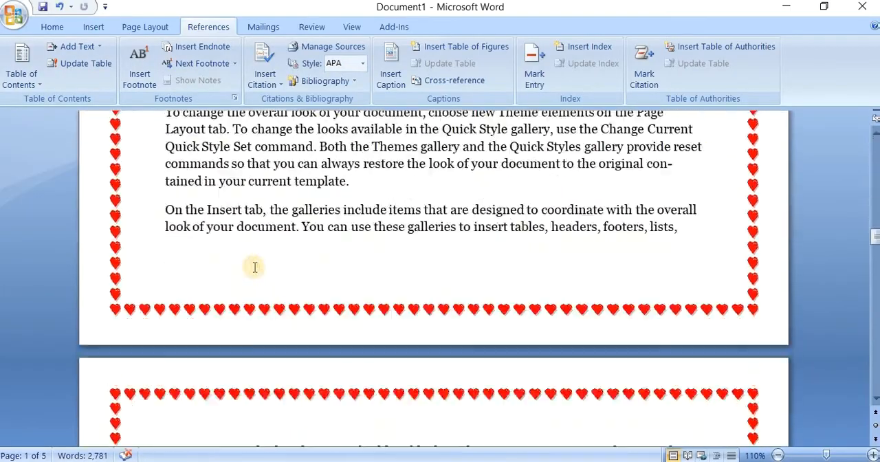
scroll(255, 268, down, 8)
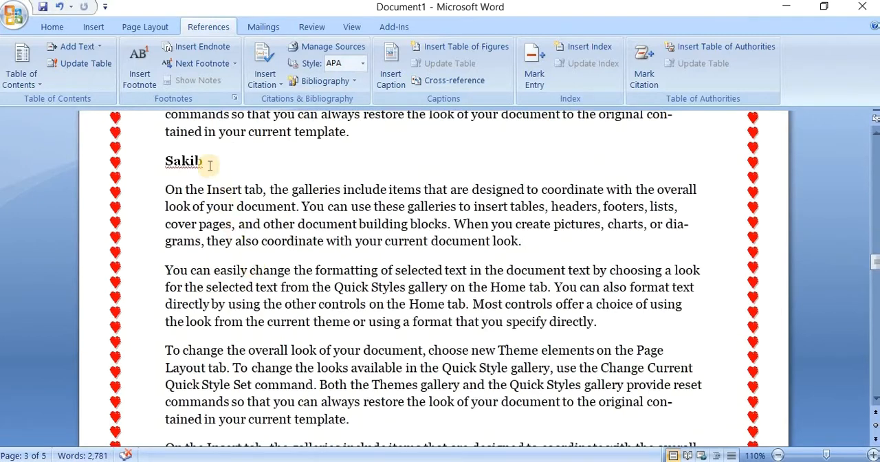
drag(212, 163, 161, 162)
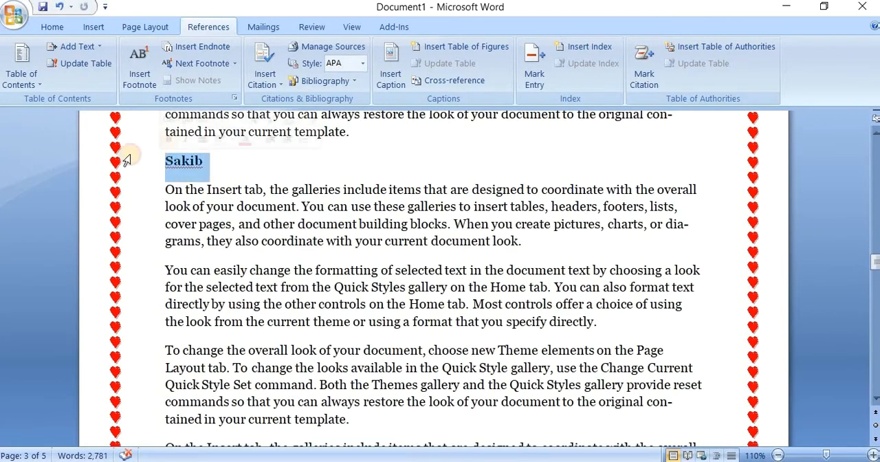
click(86, 46)
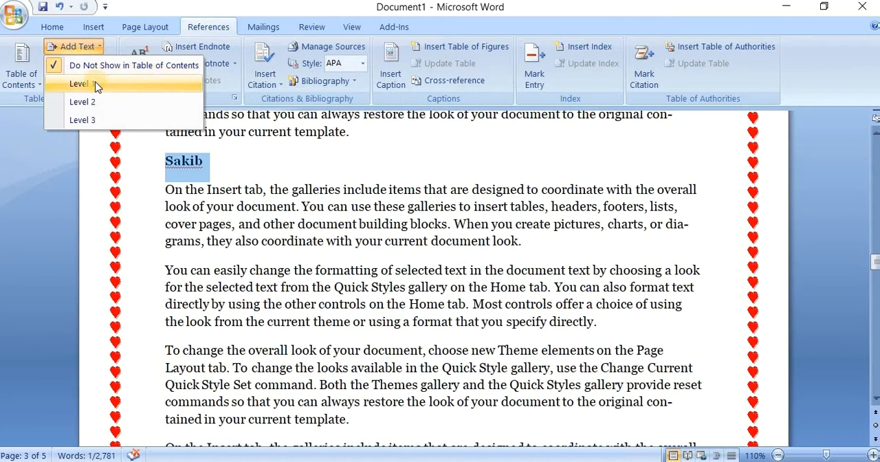
click(95, 84)
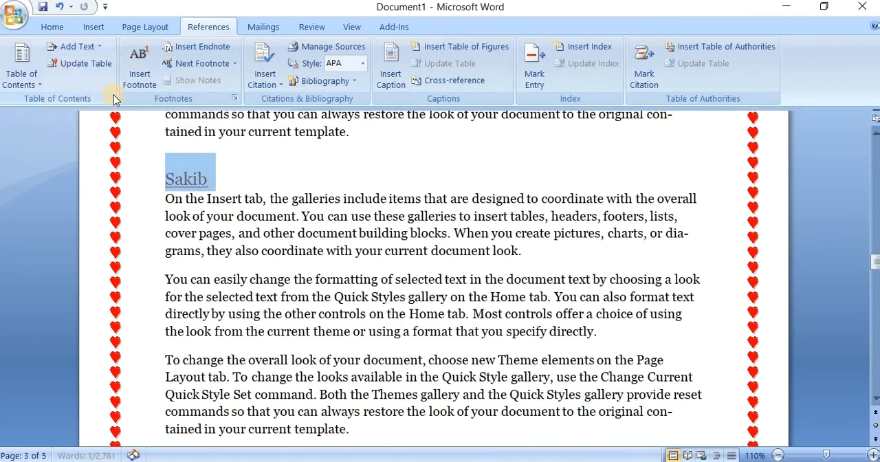
click(242, 185)
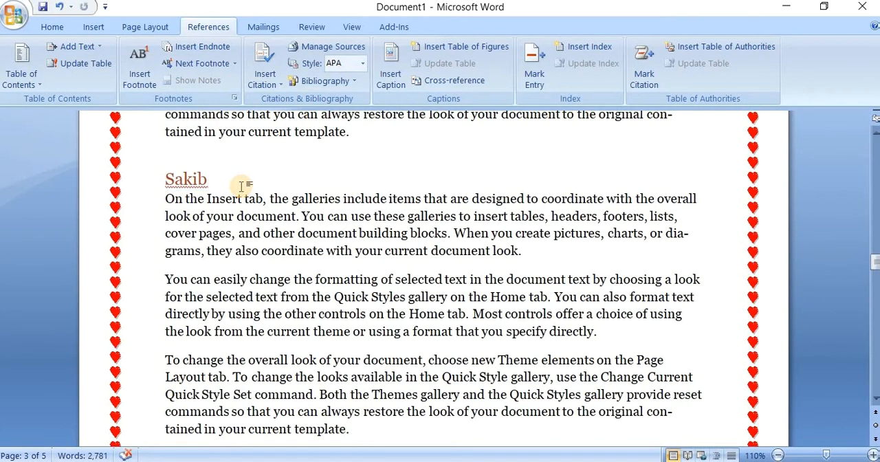
Step: Mark the bold name heading on page 4 as a Level 2 entry for the table of contents
scroll(279, 252, down, 8)
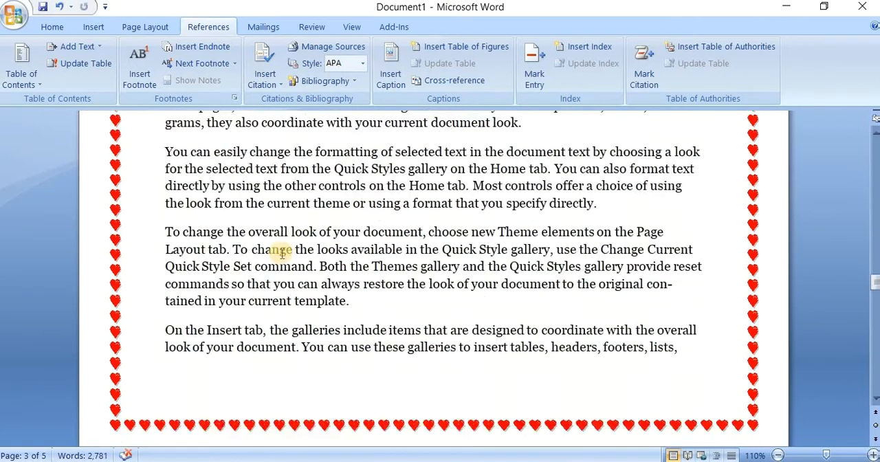
scroll(281, 253, down, 5)
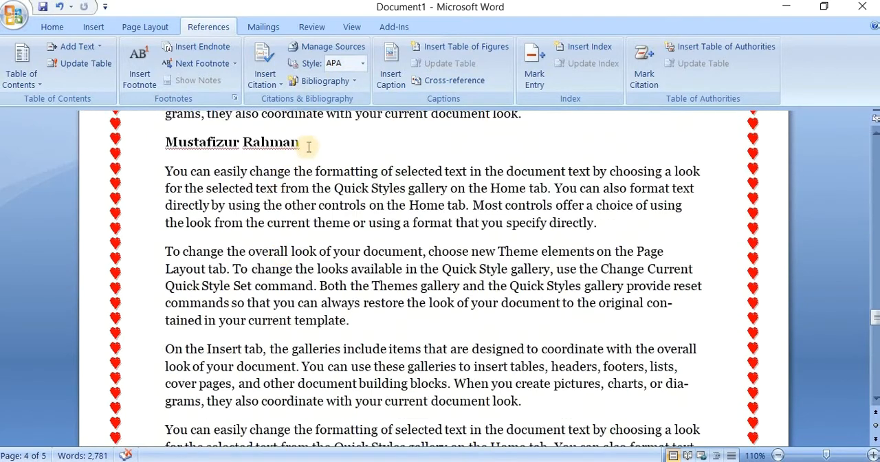
drag(318, 143, 183, 150)
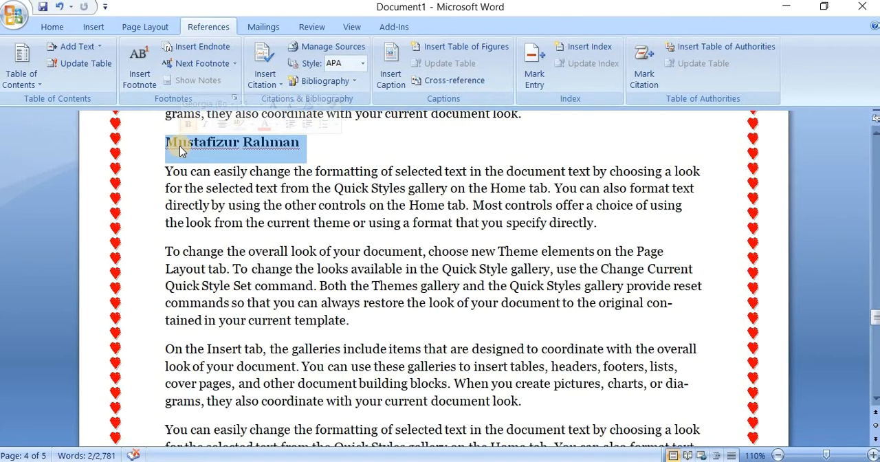
click(90, 46)
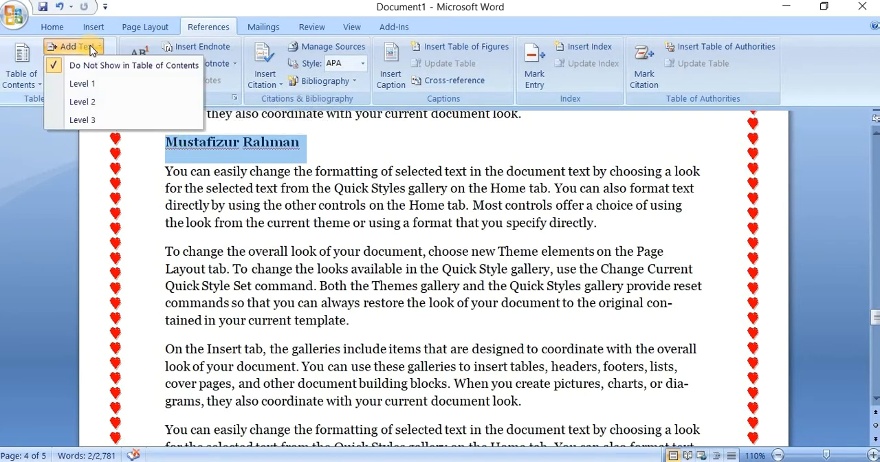
click(105, 103)
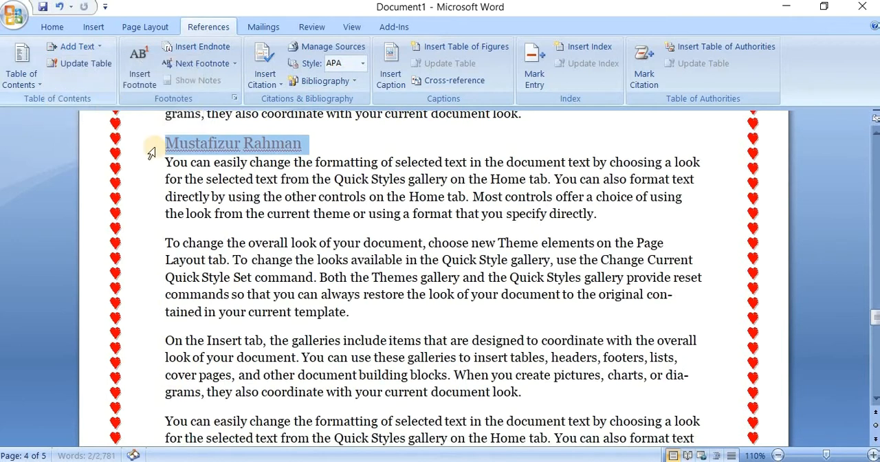
click(318, 151)
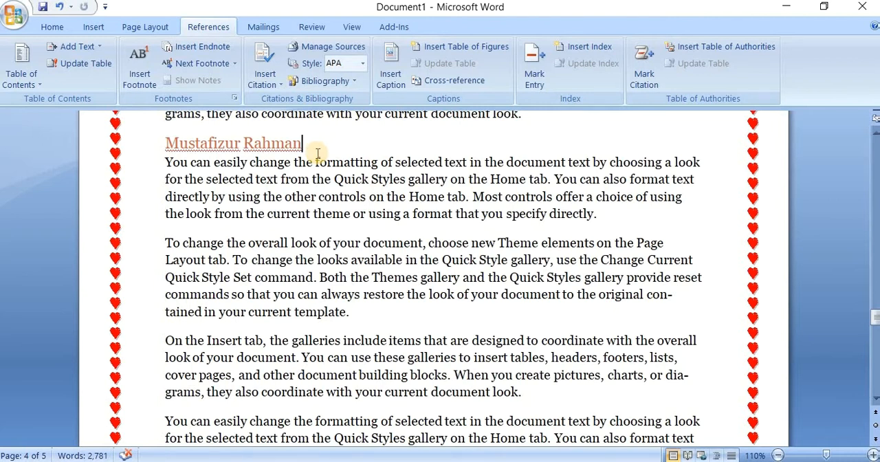
Step: Mark the bold name heading on page 5 as a Level 2 entry for the table of contents
key(ctrl+Return)
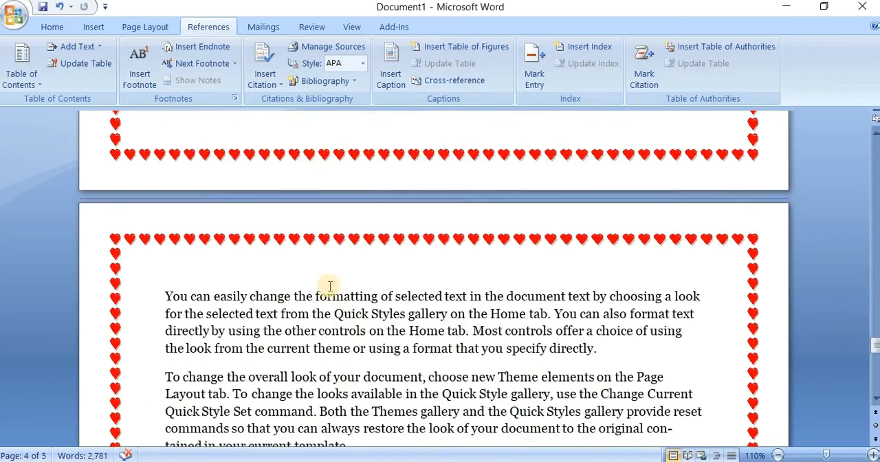
scroll(330, 286, down, 5)
drag(264, 297, 180, 292)
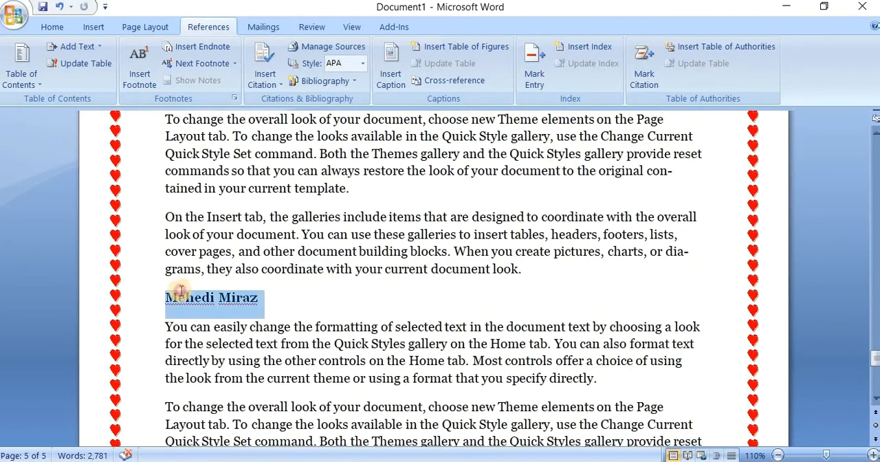
click(78, 46)
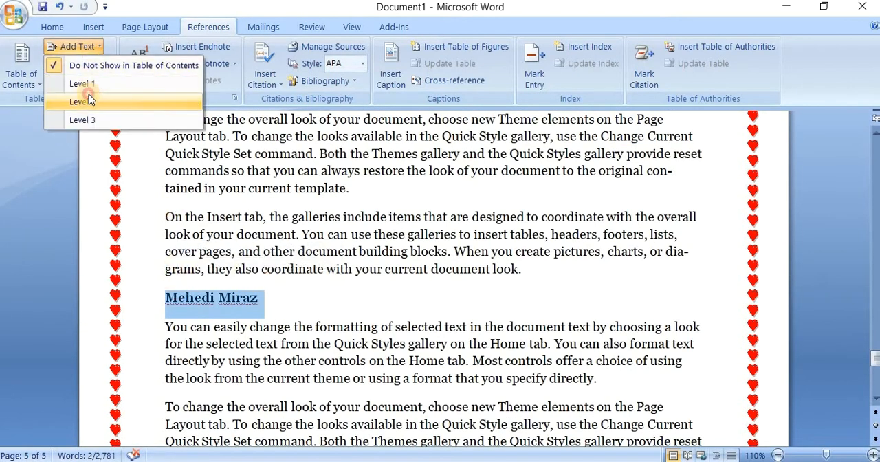
click(81, 102)
Step: Insert the built-in Automatic Table 1 table of contents on the empty line above the first heading on page 1
scroll(330, 336, down, 4)
scroll(344, 347, up, 5)
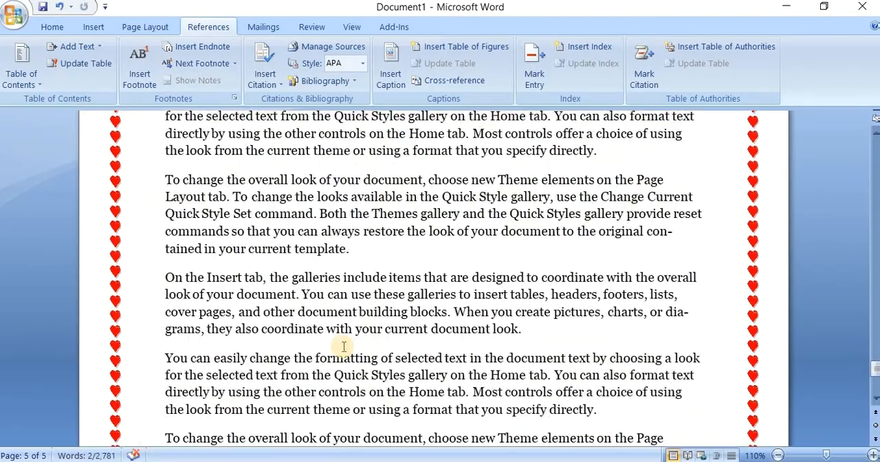
scroll(344, 341, up, 20)
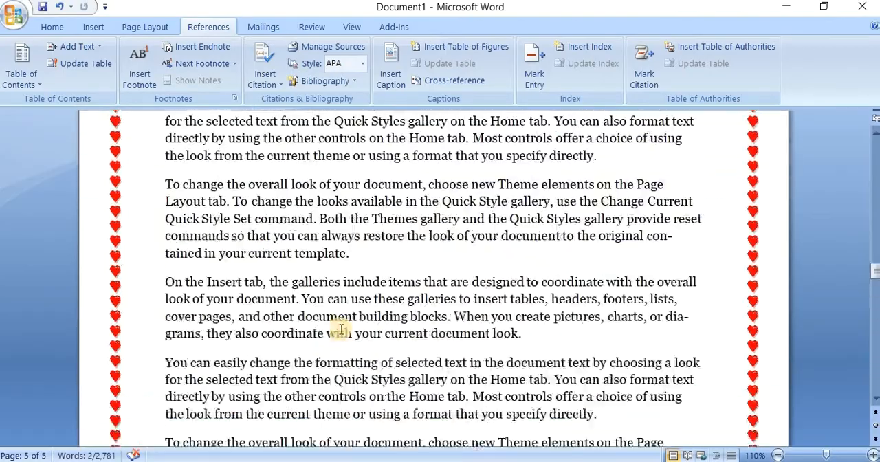
scroll(341, 330, up, 20)
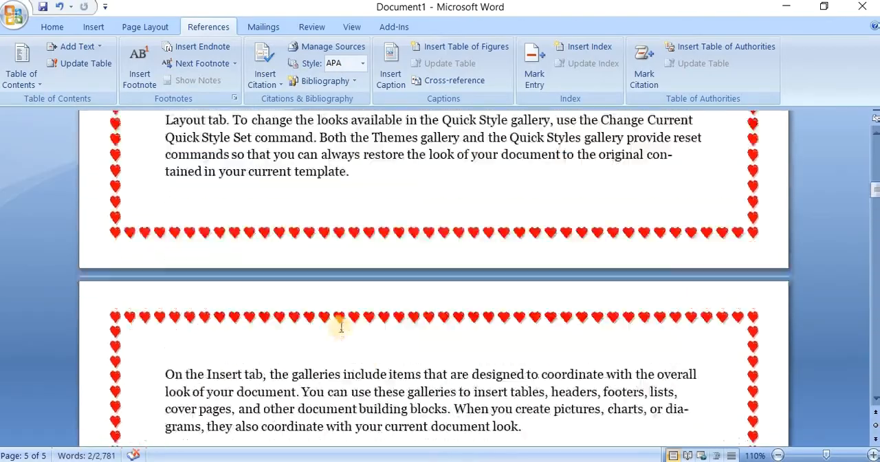
scroll(341, 329, up, 15)
click(173, 232)
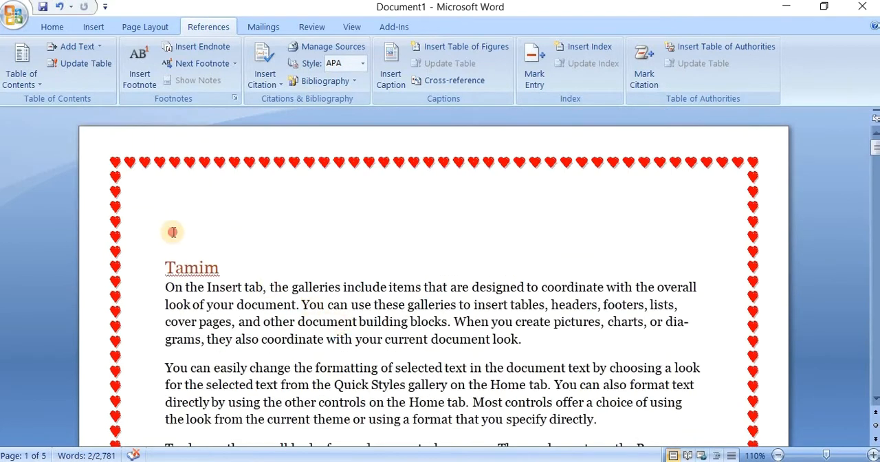
click(198, 286)
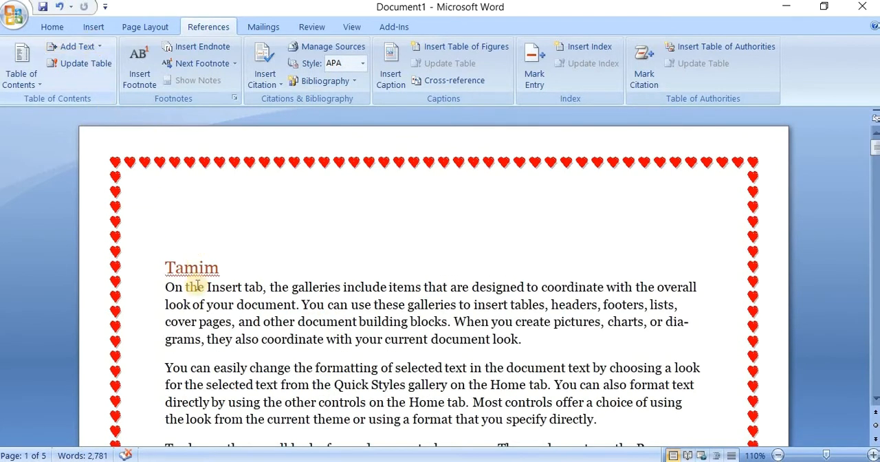
click(178, 226)
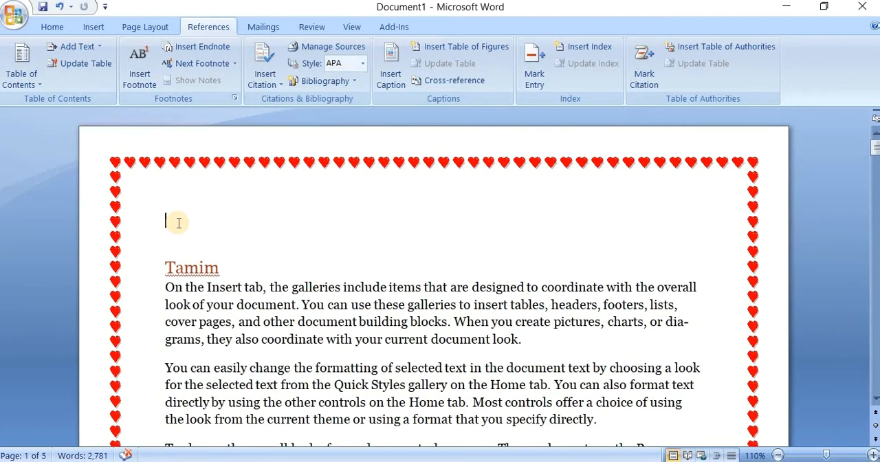
click(24, 80)
scroll(190, 199, down, 2)
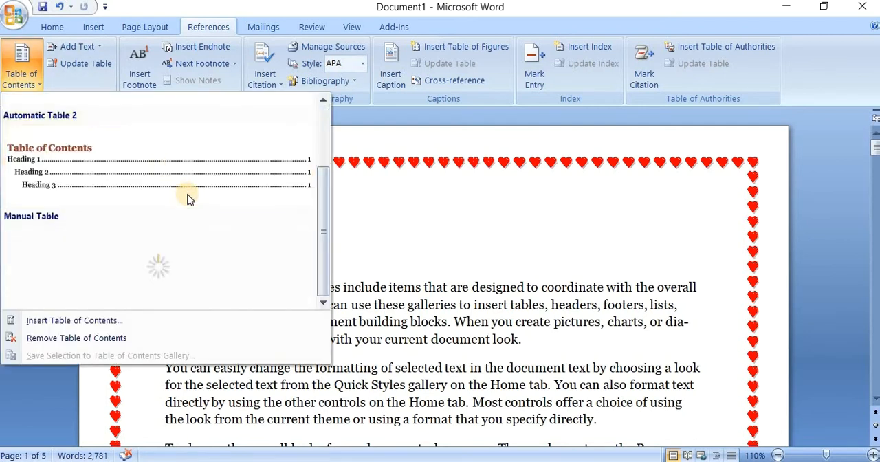
scroll(188, 197, up, 2)
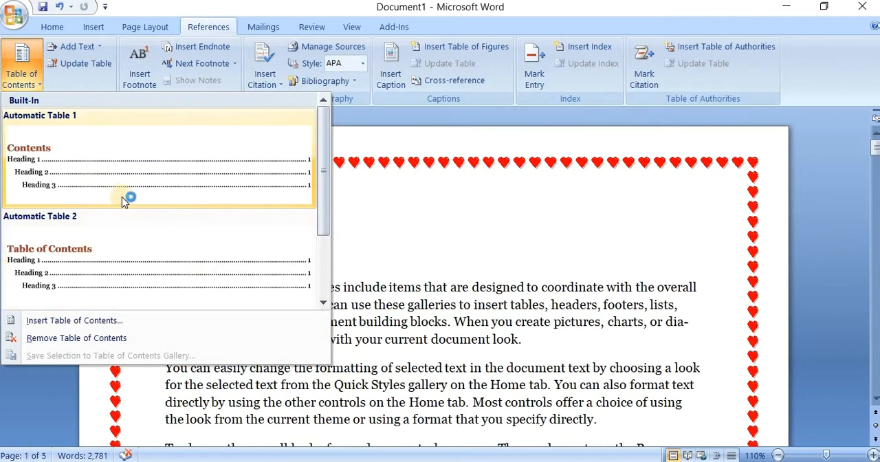
click(130, 173)
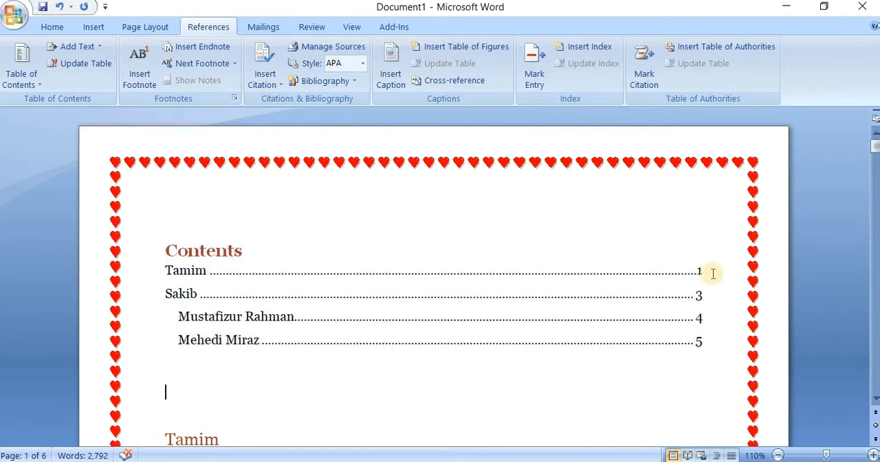
Step: Compare the first entry and page number in the table of contents with the matching heading on page 1
scroll(374, 355, down, 3)
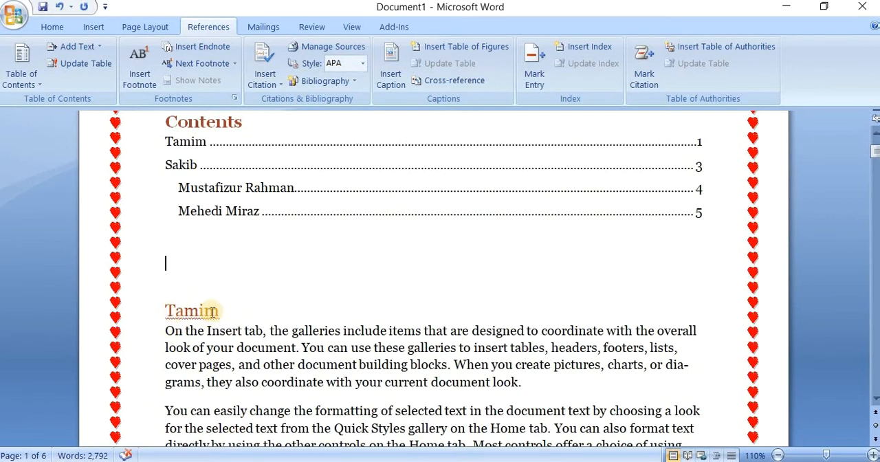
scroll(199, 311, up, 3)
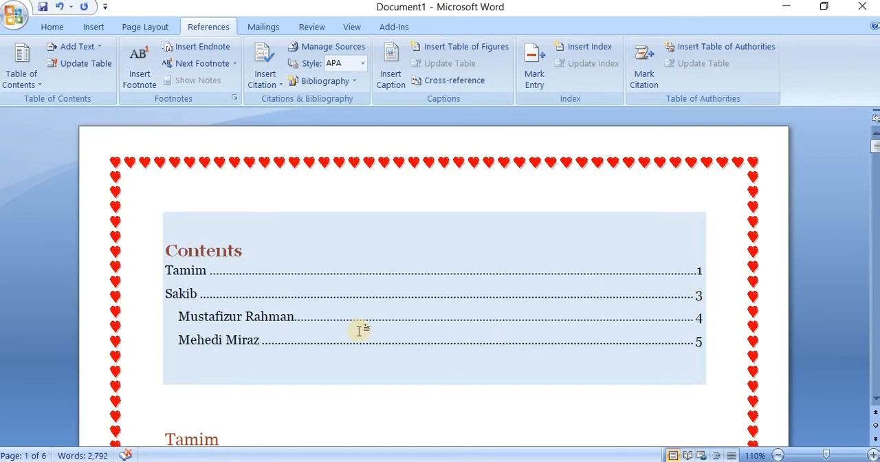
scroll(302, 406, down, 4)
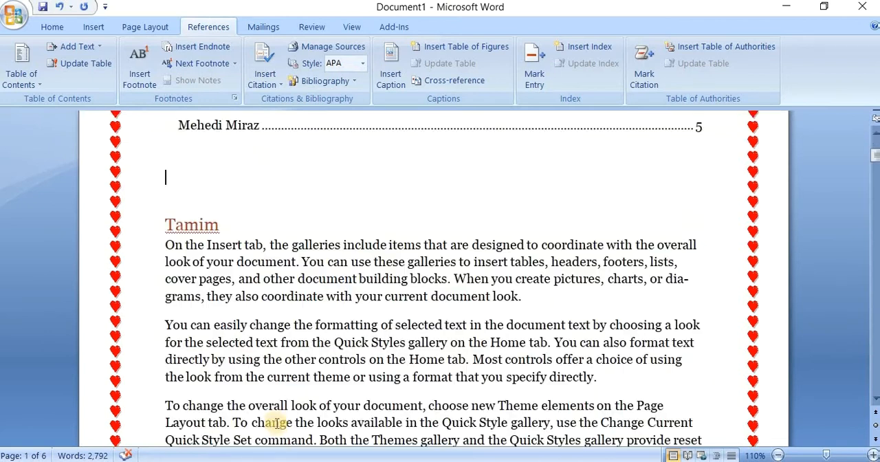
click(255, 235)
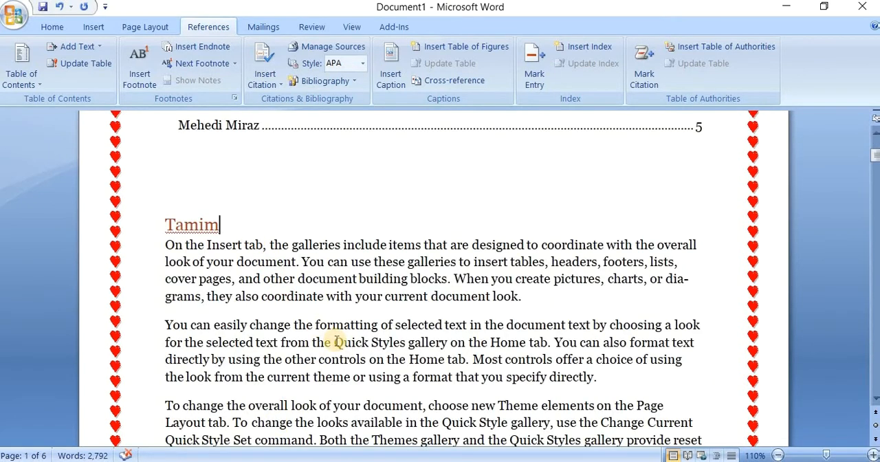
scroll(336, 340, up, 4)
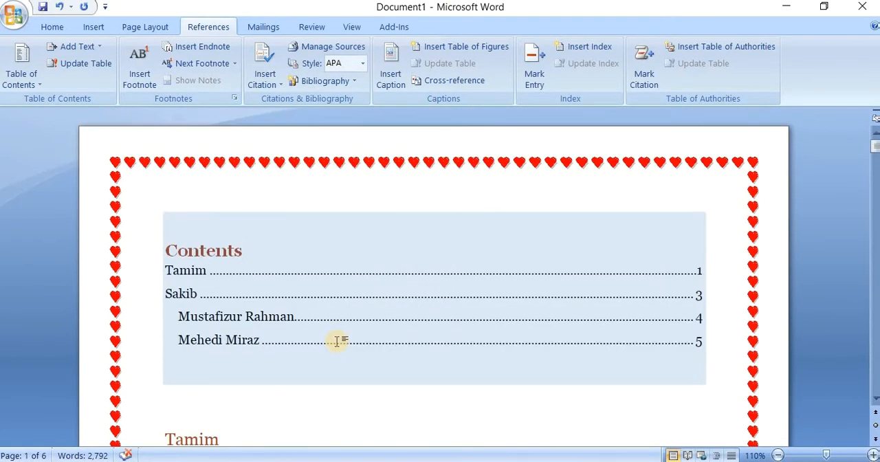
Step: Compare the available heading levels with the main and indented entries of the table of contents on page 1
click(77, 46)
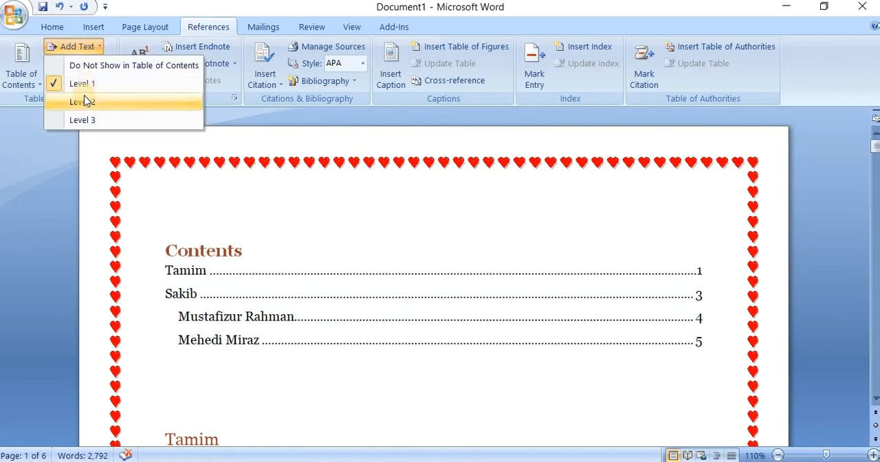
click(227, 301)
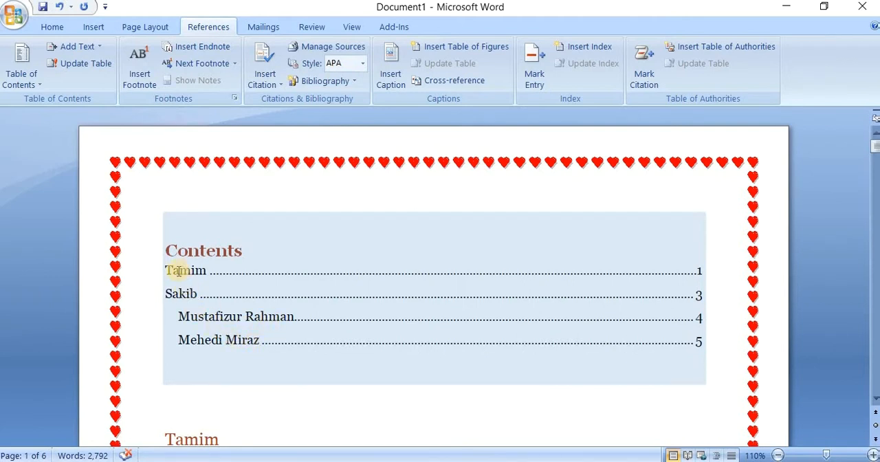
click(179, 315)
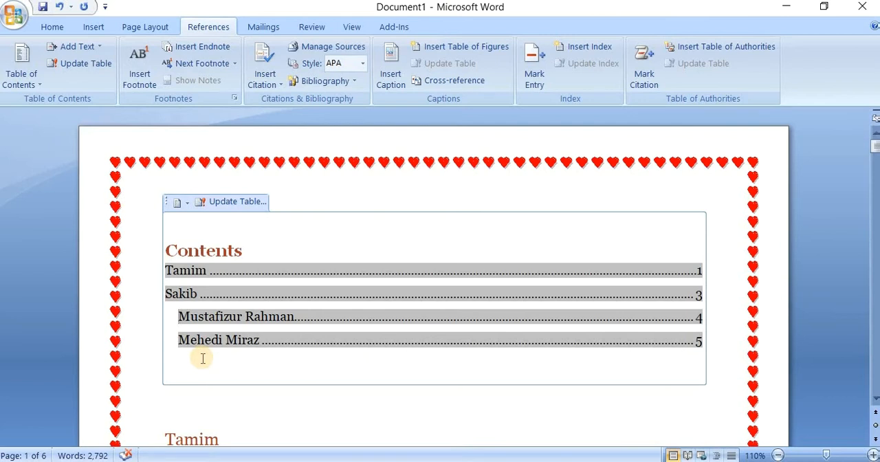
click(69, 68)
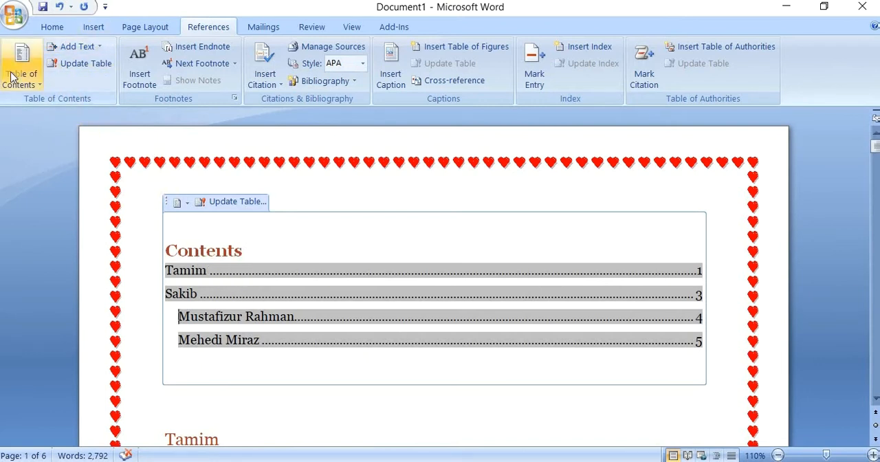
click(277, 358)
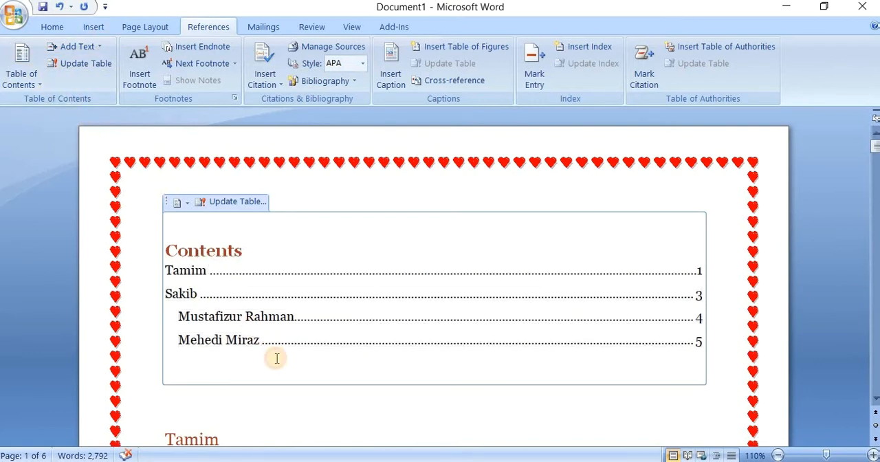
scroll(277, 357, down, 3)
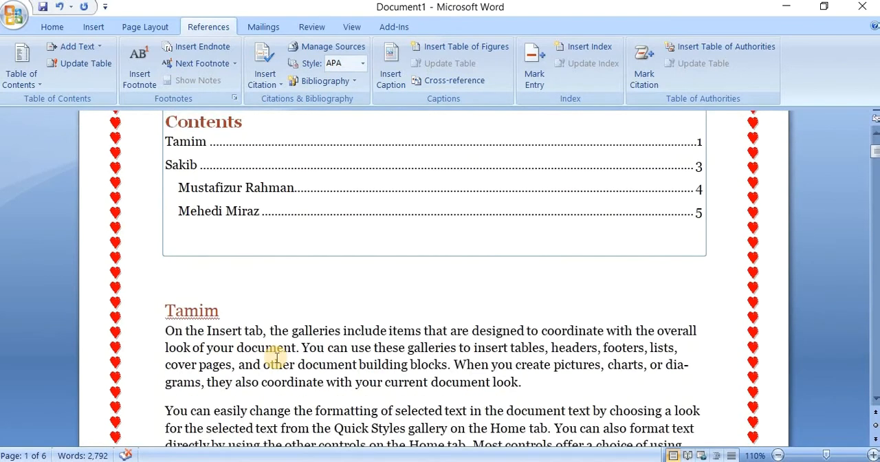
scroll(278, 357, up, 3)
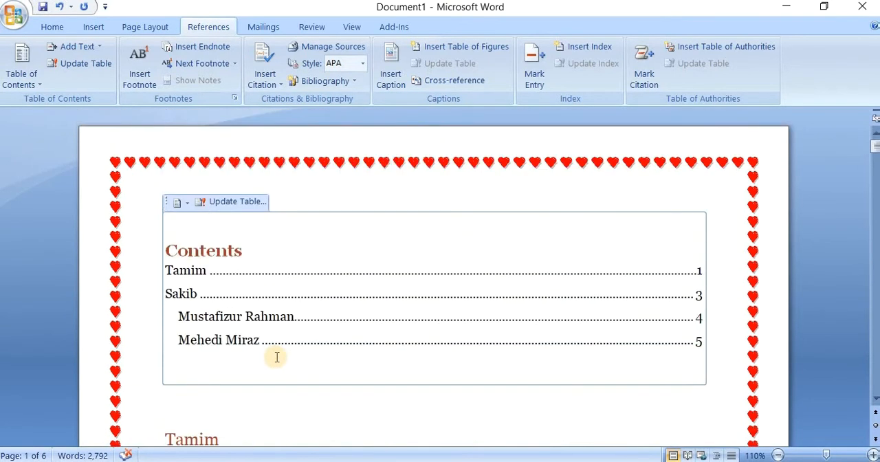
scroll(286, 356, down, 4)
scroll(291, 362, up, 2)
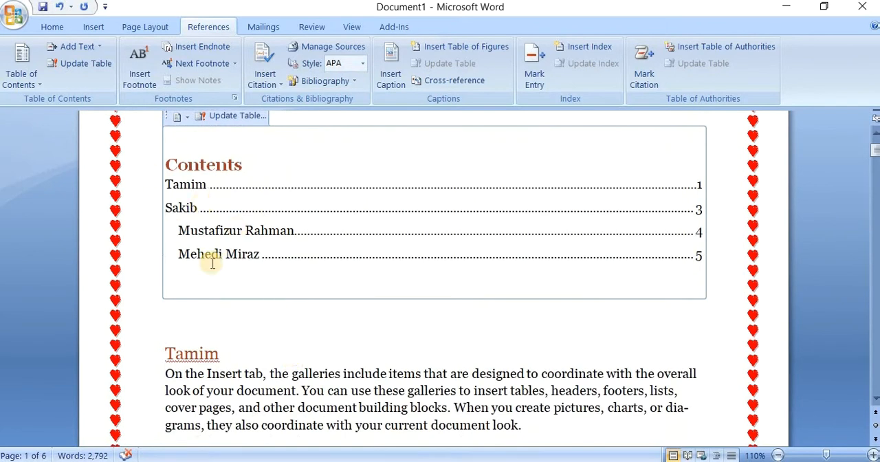
scroll(237, 296, up, 2)
Step: Insert a page break before the first heading below the table of contents so the body text starts on a new page
scroll(247, 292, down, 4)
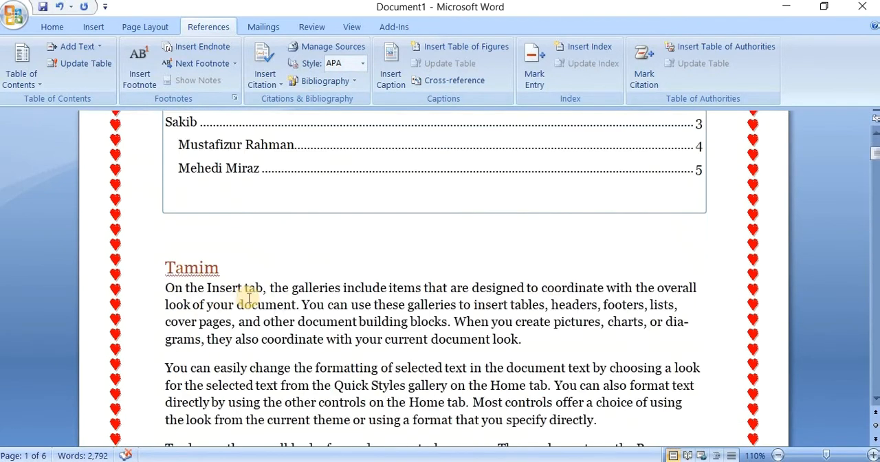
click(163, 269)
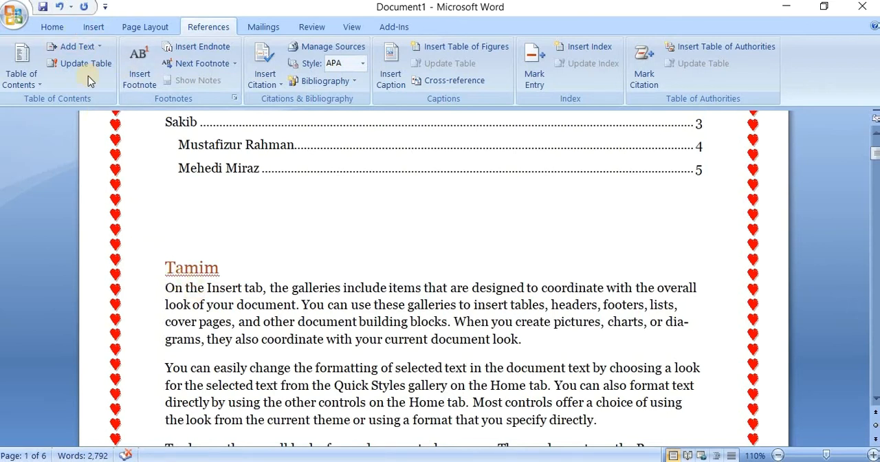
click(93, 26)
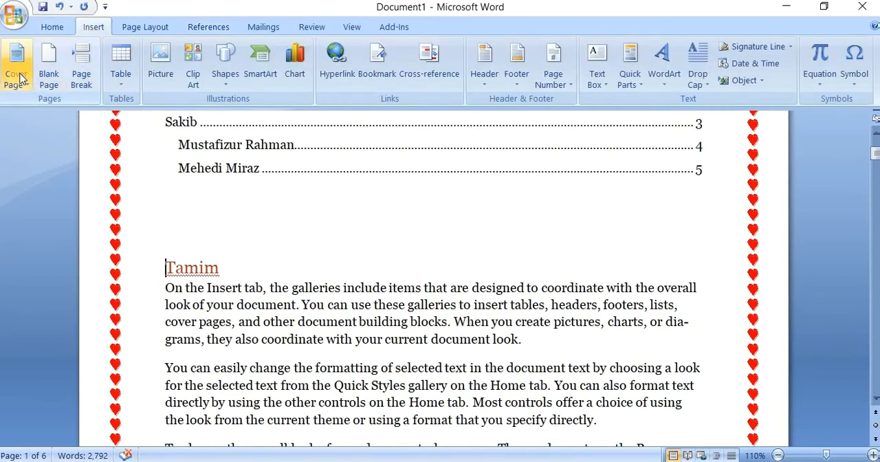
click(81, 69)
scroll(287, 323, up, 15)
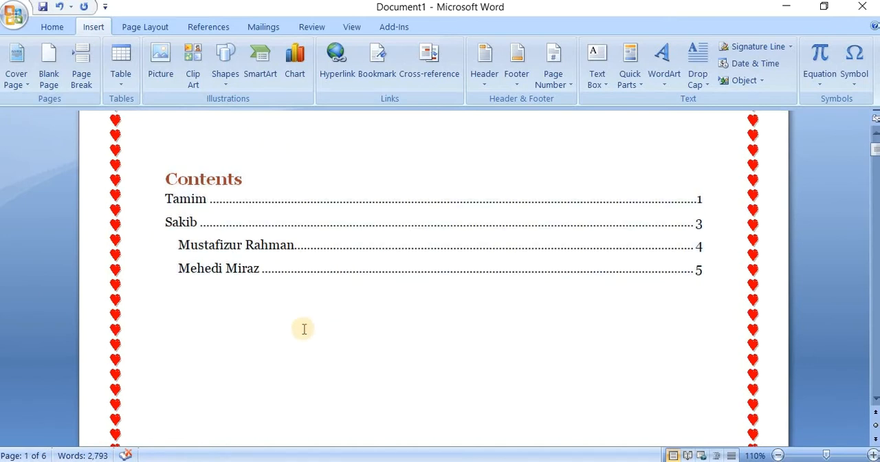
scroll(304, 329, down, 12)
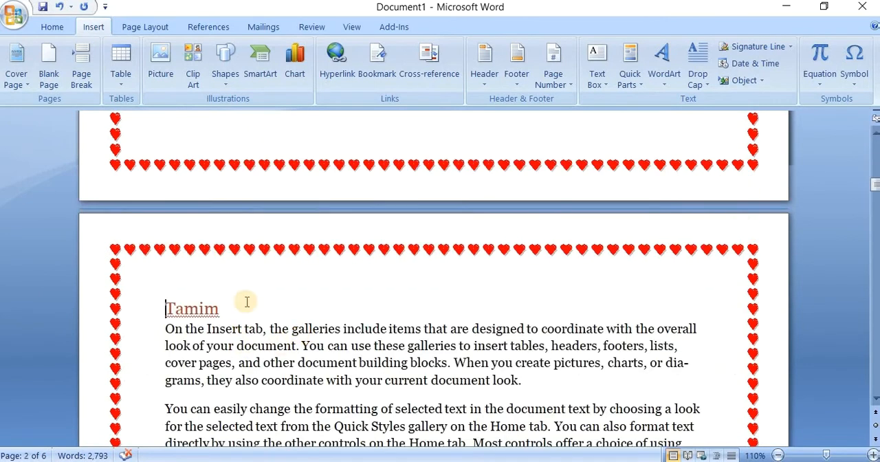
Step: Update the entire table of contents to match the headings' new page positions
click(241, 309)
scroll(242, 309, up, 10)
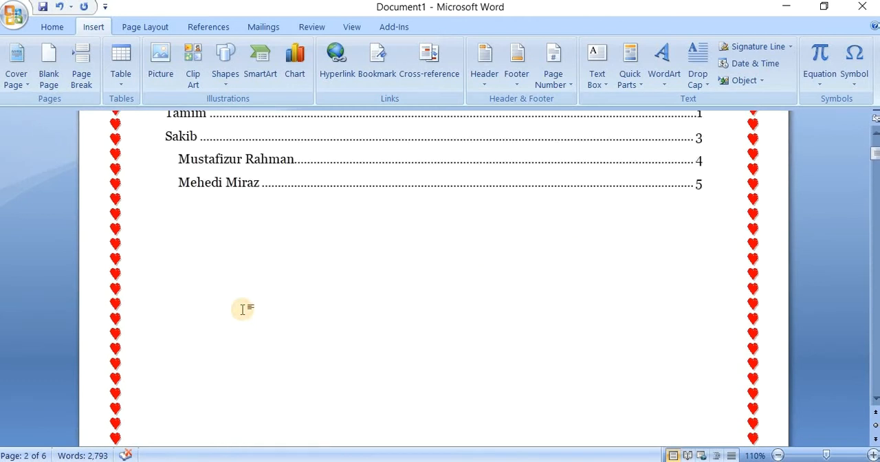
scroll(243, 309, up, 3)
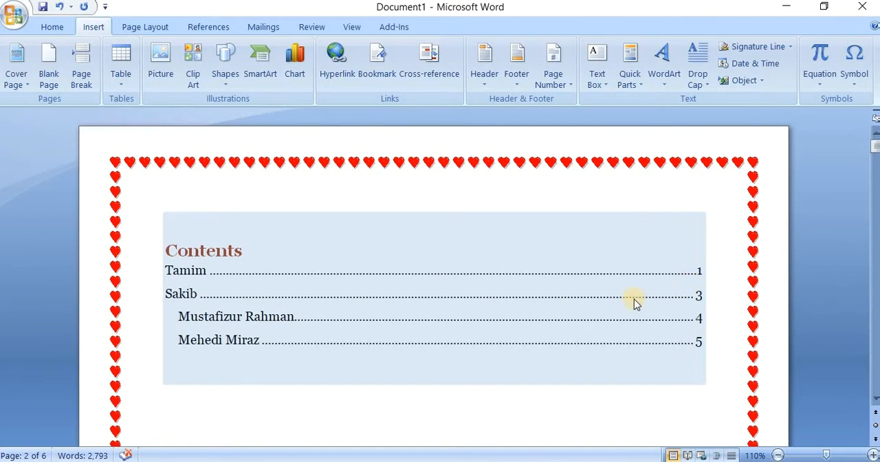
click(210, 27)
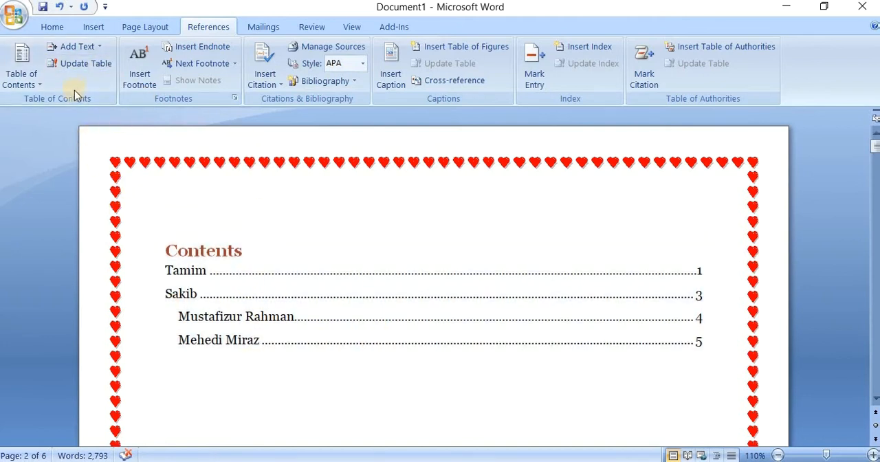
click(77, 63)
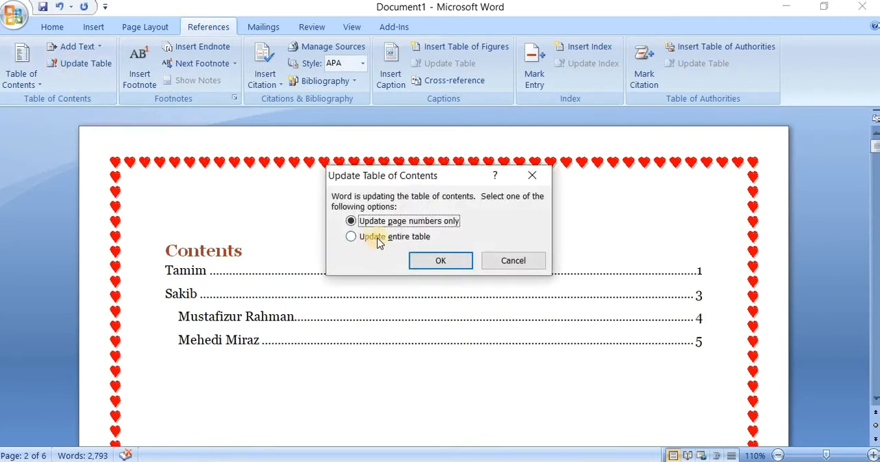
click(351, 236)
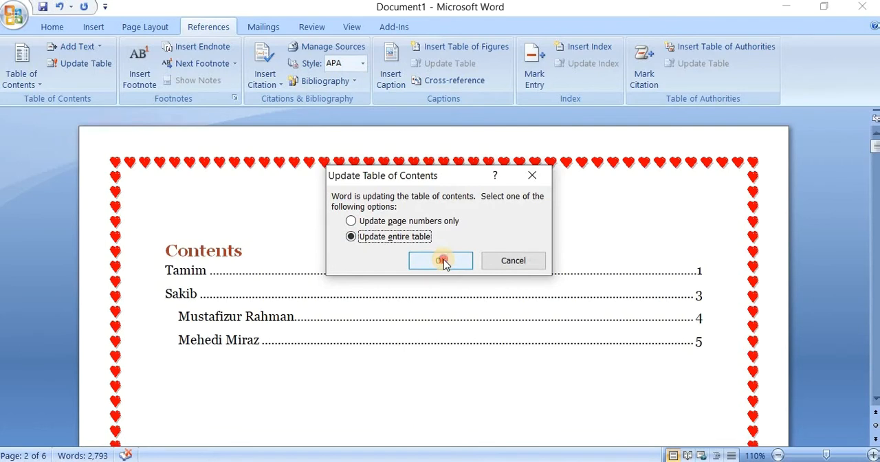
click(441, 261)
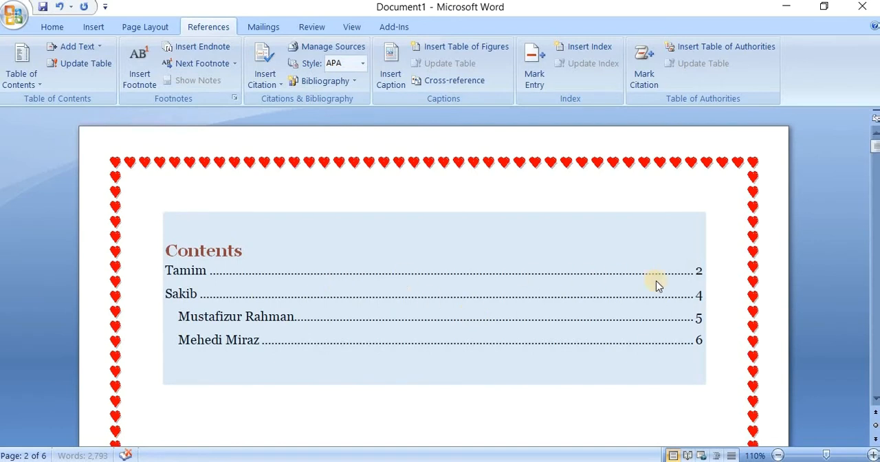
Step: Check the refreshed page numbers in the table of contents against the actual pages of the first two headings
scroll(456, 373, down, 10)
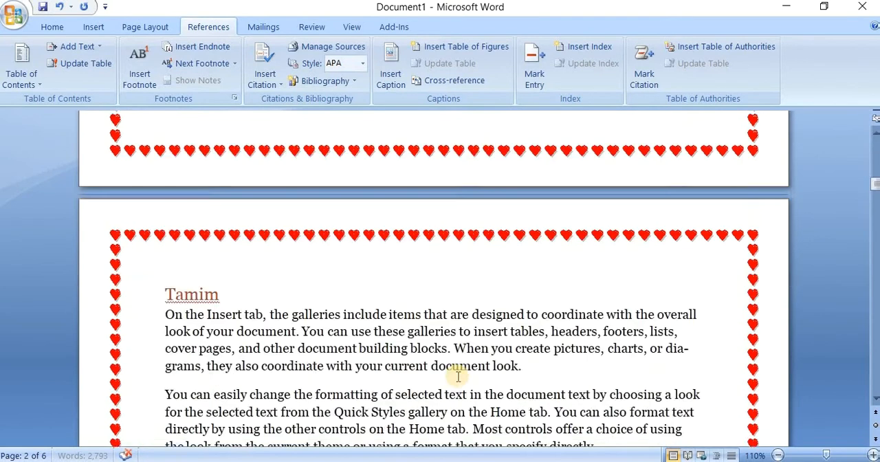
scroll(308, 232, up, 10)
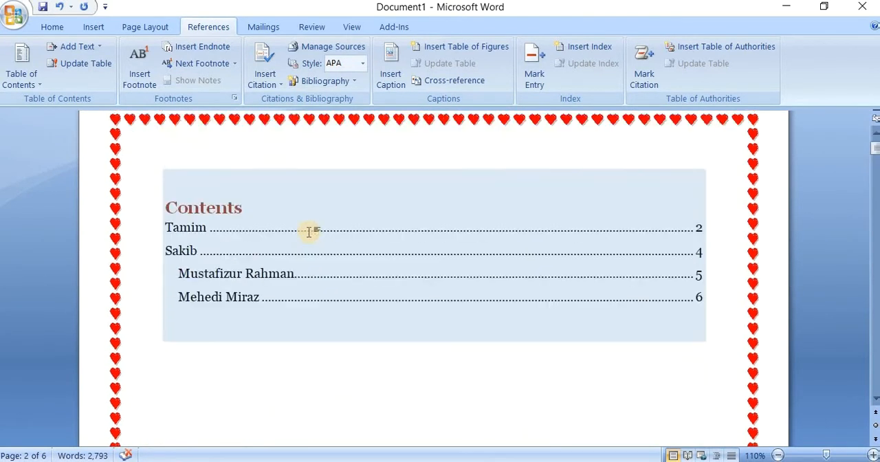
scroll(664, 332, down, 10)
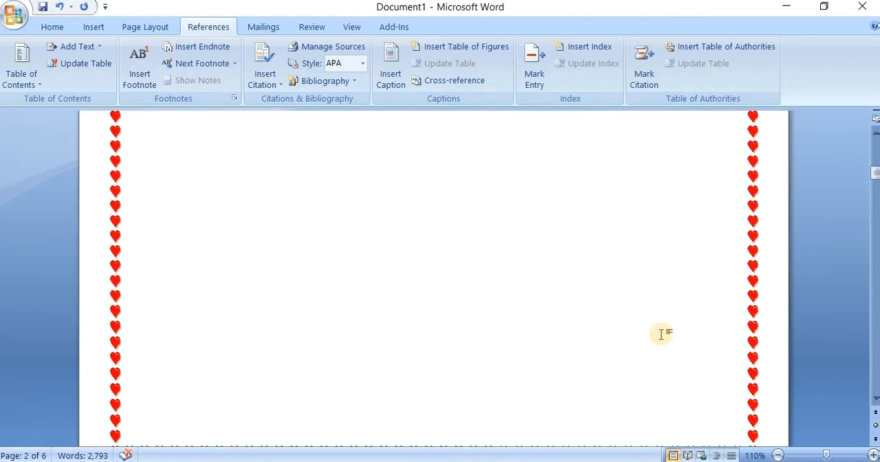
scroll(661, 341, down, 15)
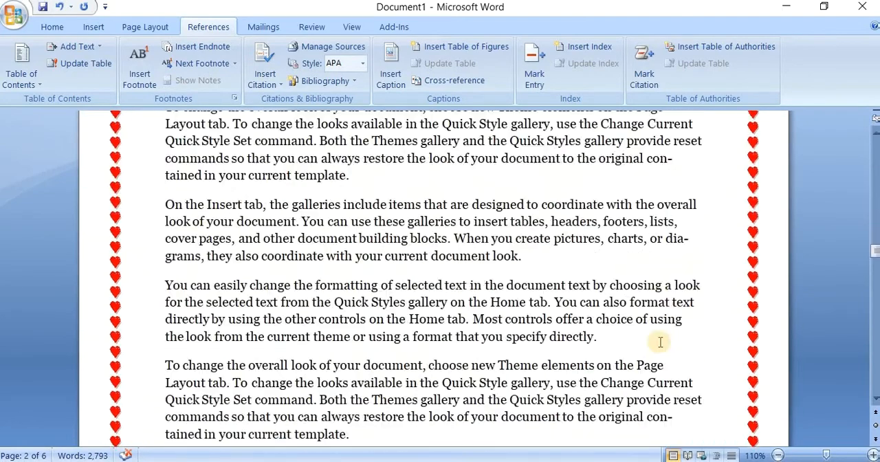
click(260, 245)
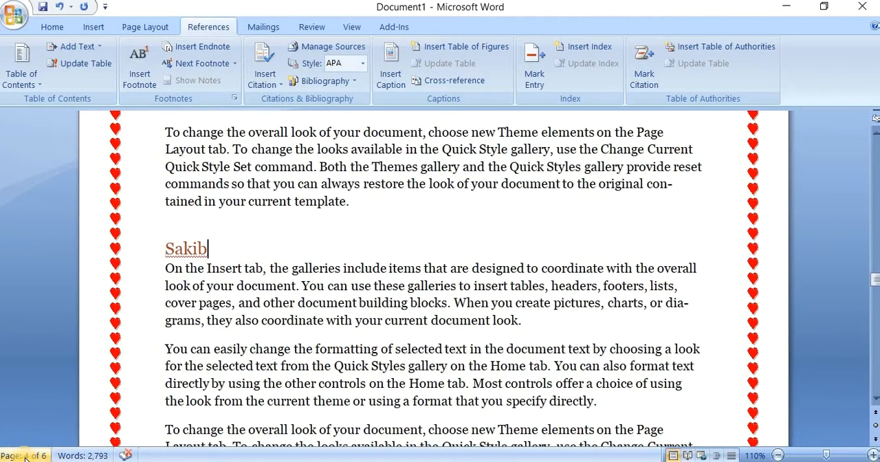
scroll(334, 354, up, 10)
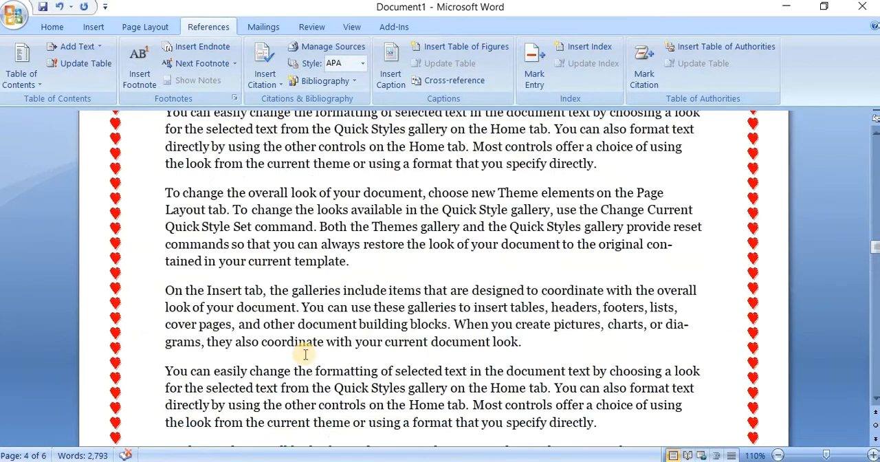
scroll(296, 356, up, 10)
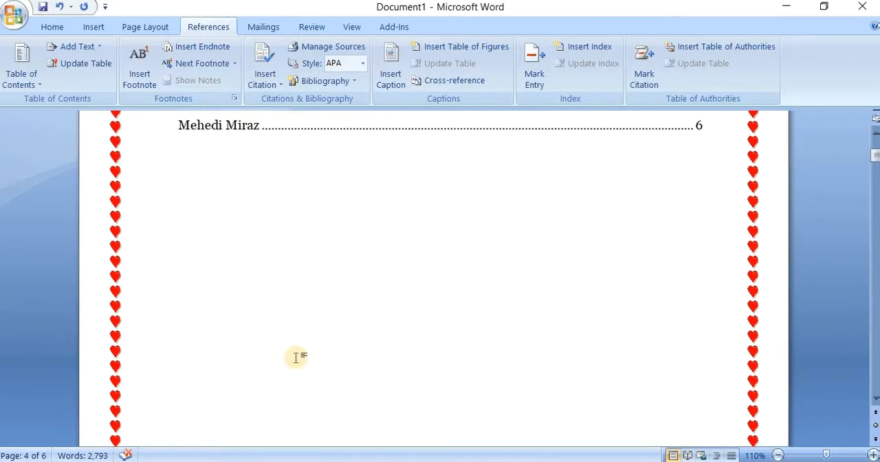
click(160, 199)
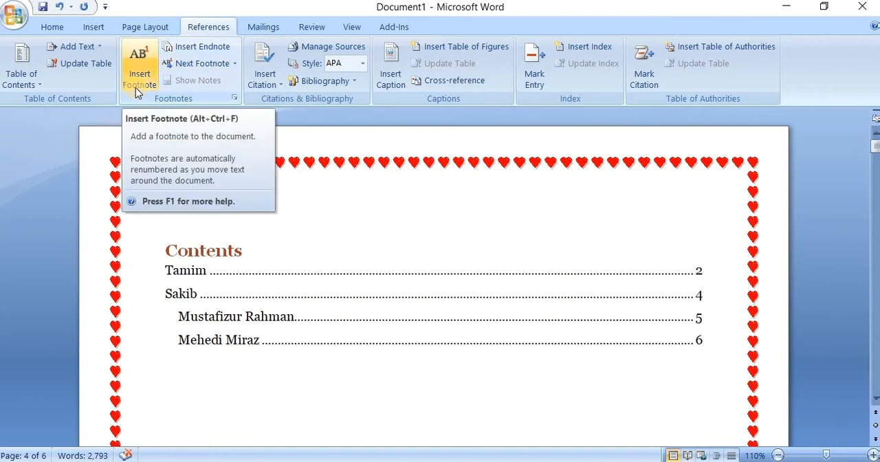
Step: Add a footnote to the heading at the top of page 2 with the note text "player"
click(380, 264)
scroll(380, 264, down, 15)
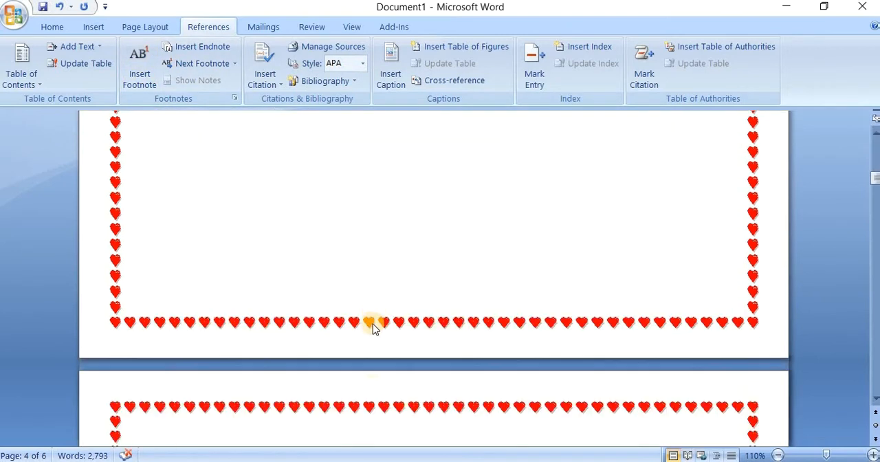
scroll(344, 275, up, 2)
drag(227, 206, 157, 207)
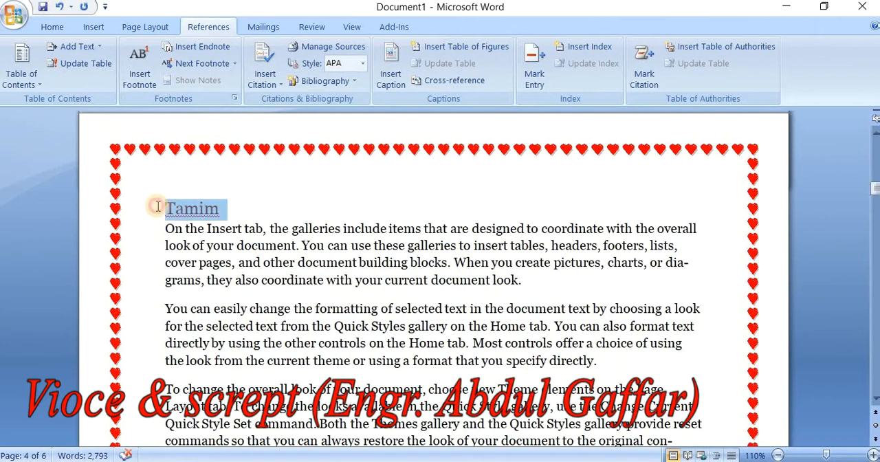
click(140, 79)
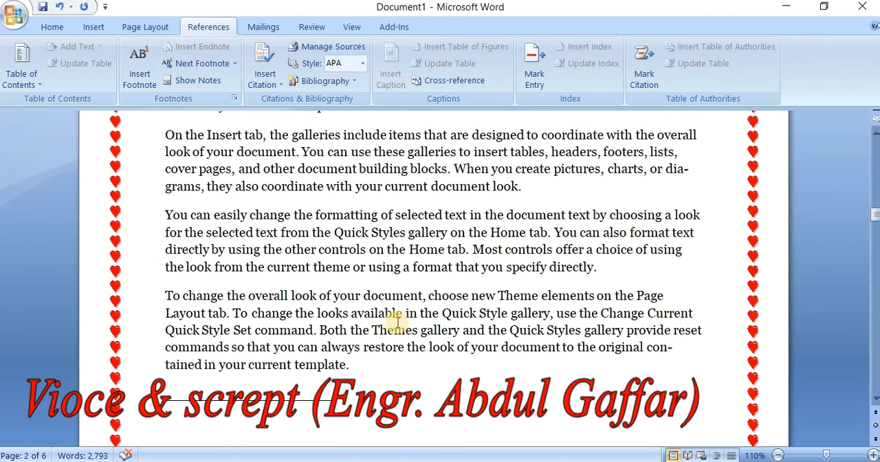
scroll(344, 337, down, 2)
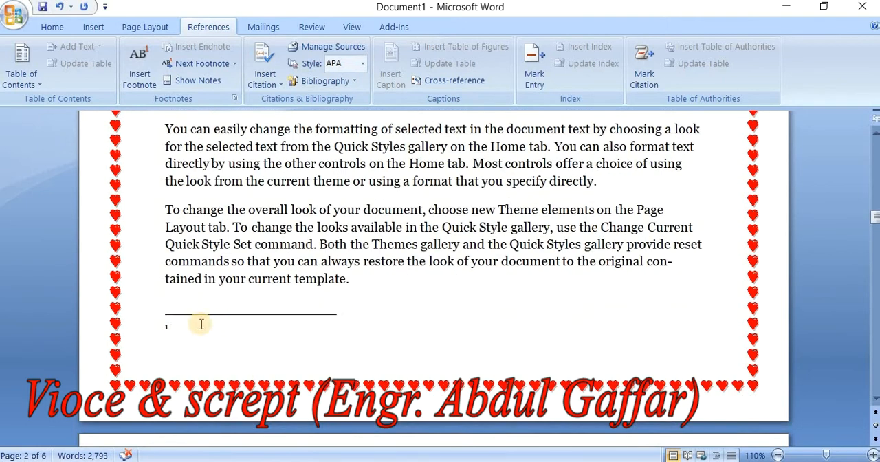
text(heisa)
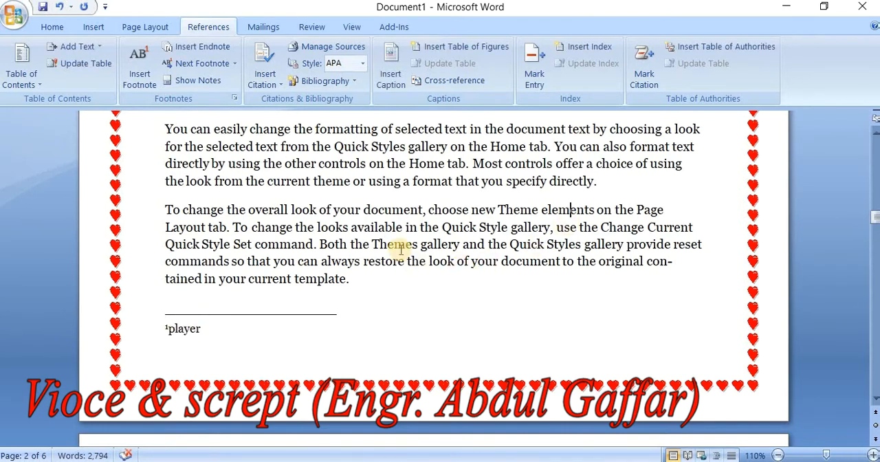
scroll(343, 249, up, 1)
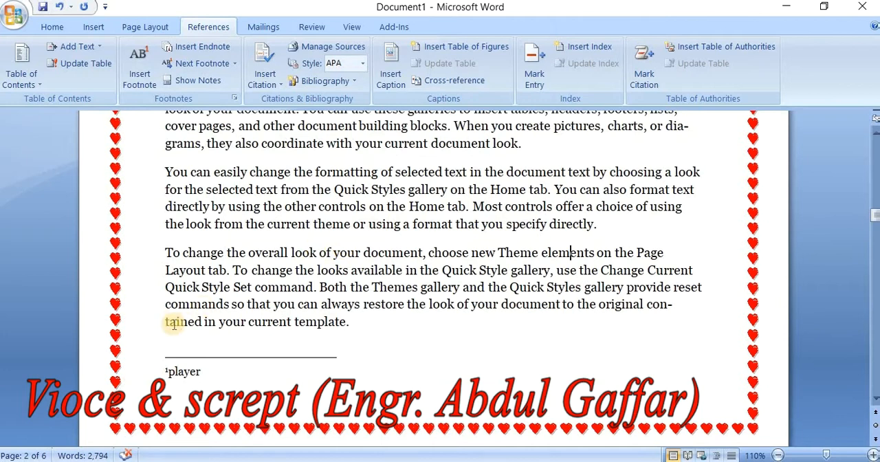
click(206, 371)
scroll(277, 276, up, 14)
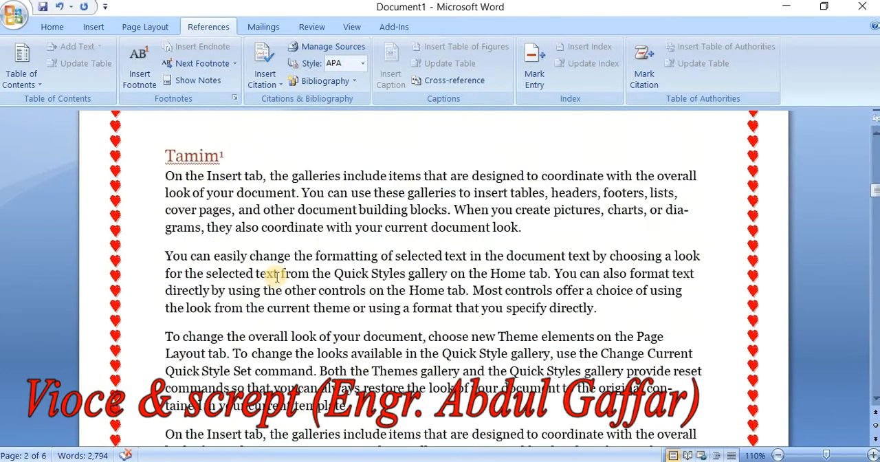
mouse_move(215, 158)
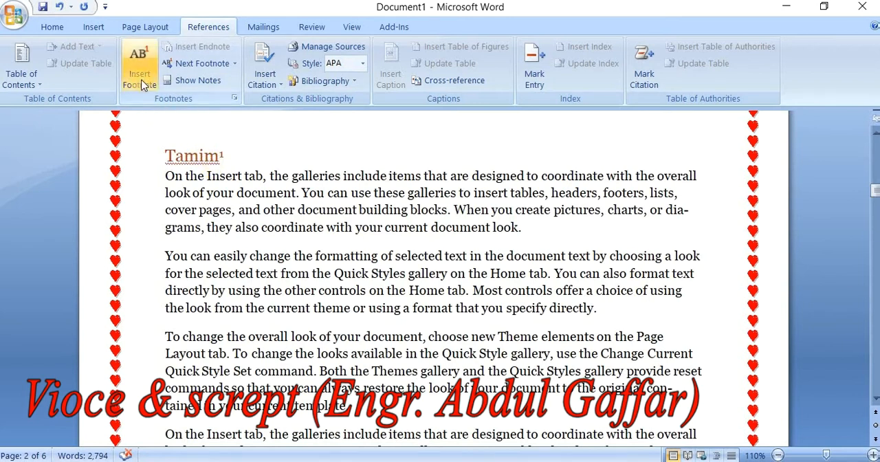
Step: Add a footnote after the word "galleries" in the first body line on page 2 with the note text "document"
click(310, 210)
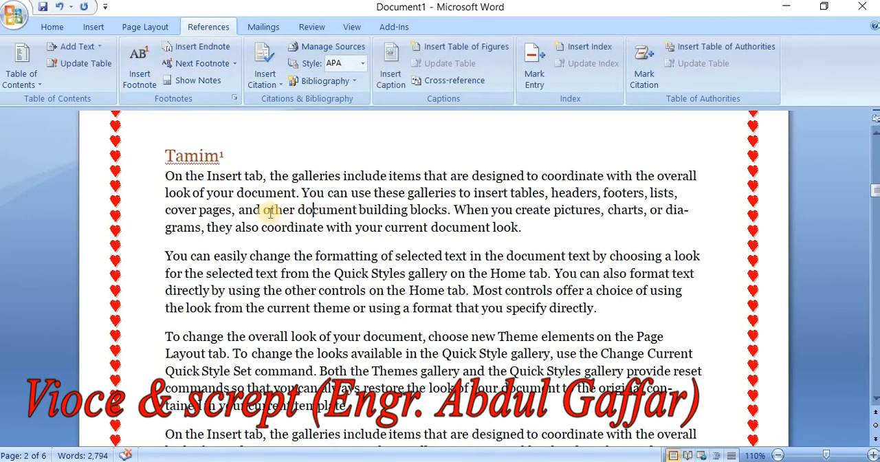
scroll(270, 213, down, 10)
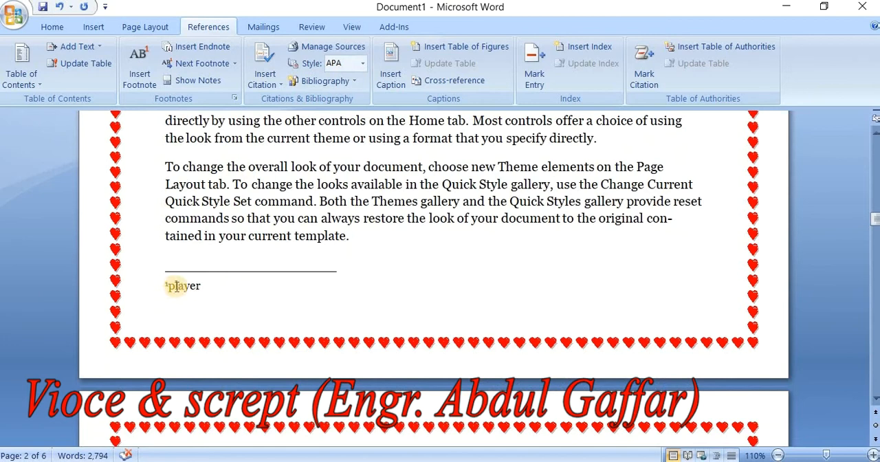
scroll(282, 271, up, 4)
scroll(282, 271, up, 8)
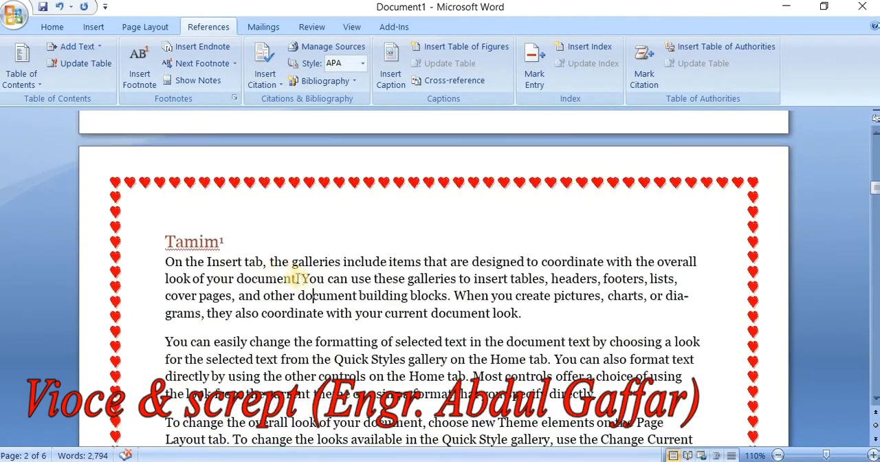
click(340, 262)
double_click(328, 262)
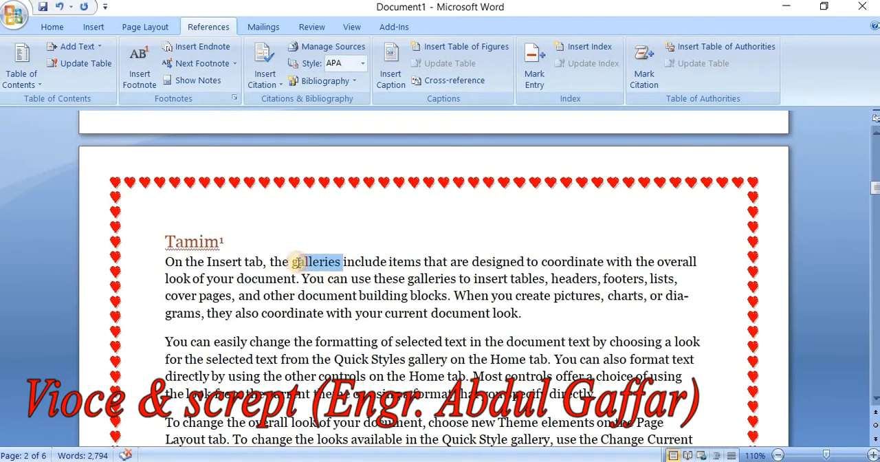
click(139, 77)
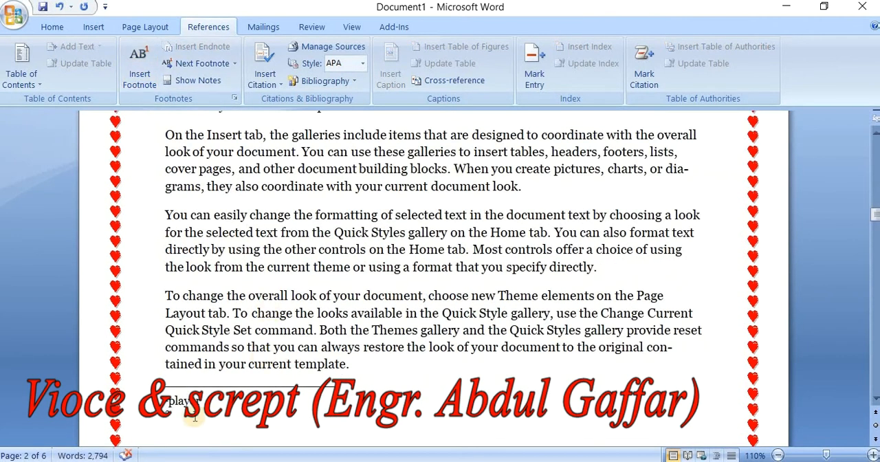
text(doc)
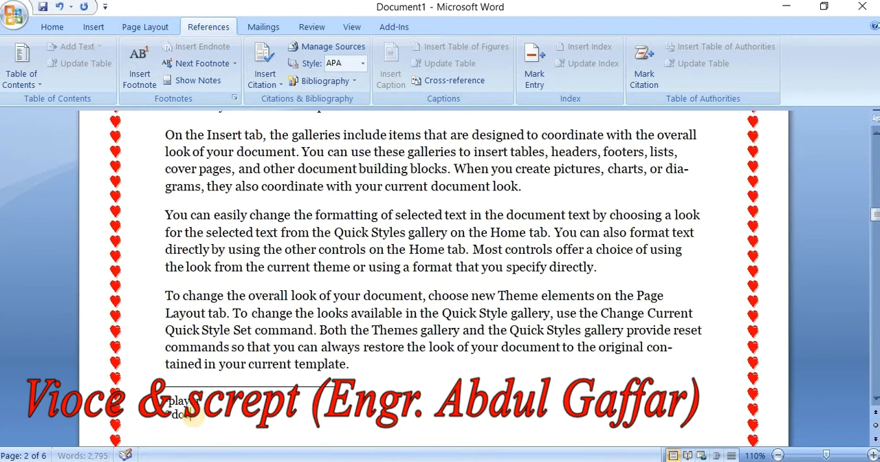
text(ument)
click(288, 327)
scroll(291, 330, down, 2)
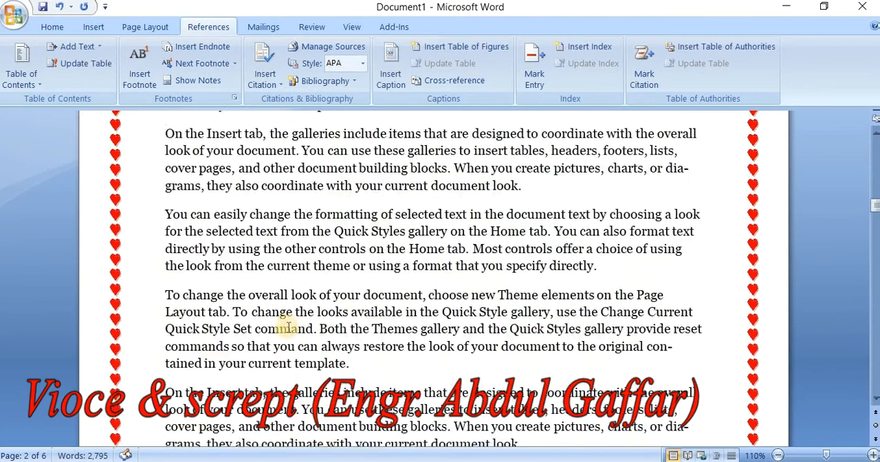
scroll(291, 329, up, 3)
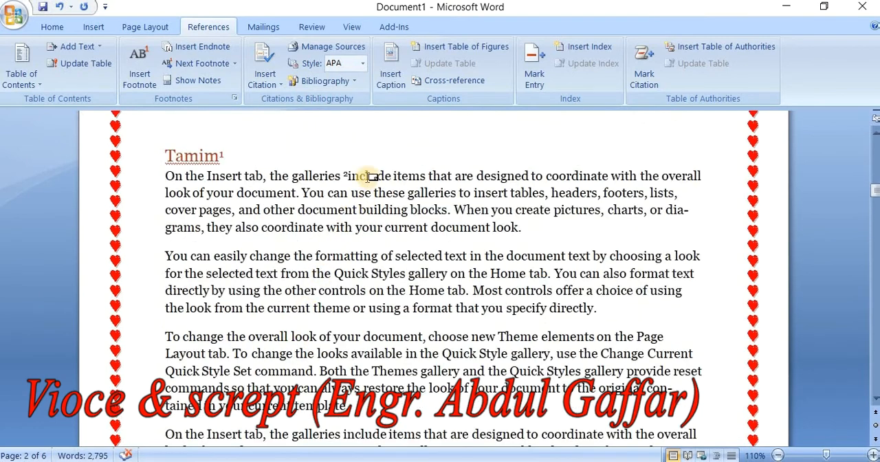
drag(347, 176, 363, 176)
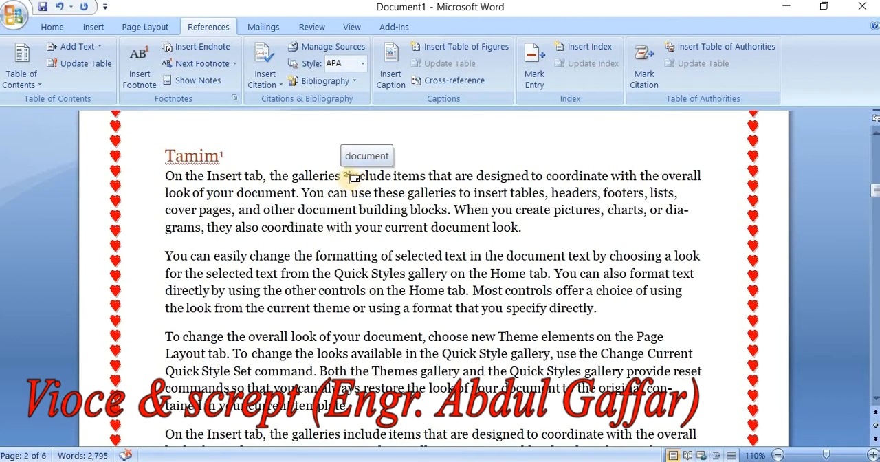
Step: Add an endnote to the heading on page 4 with the note text "player"
scroll(348, 176, down, 5)
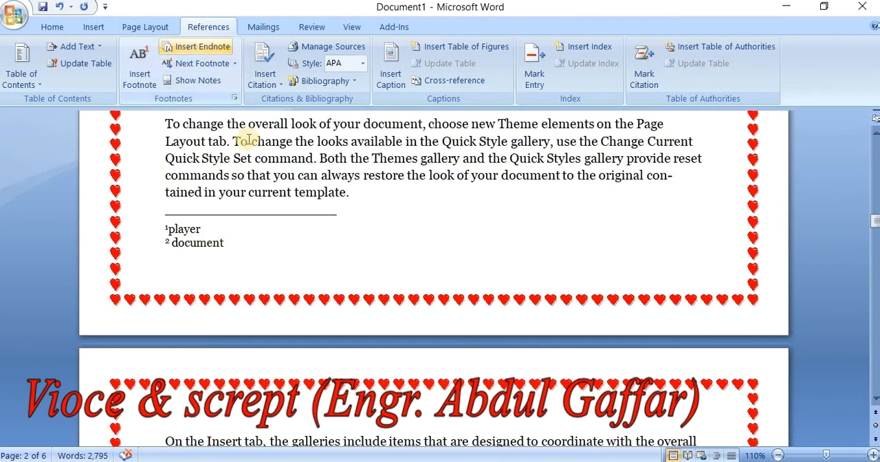
scroll(289, 307, down, 3)
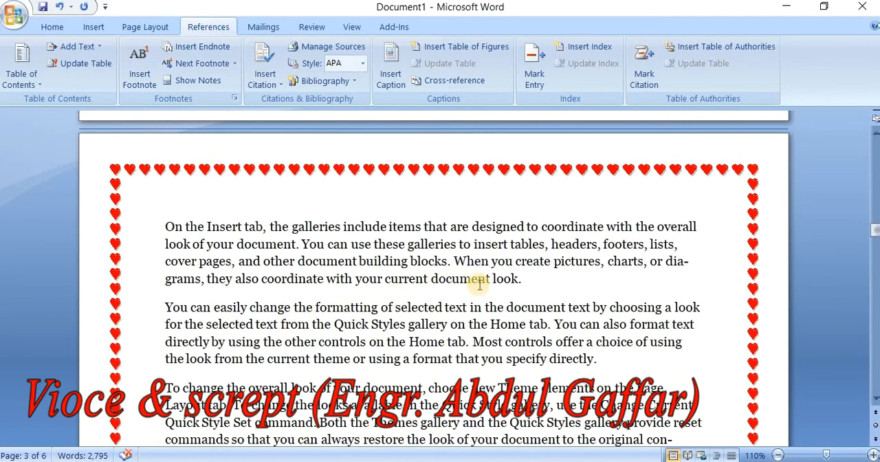
scroll(258, 295, down, 10)
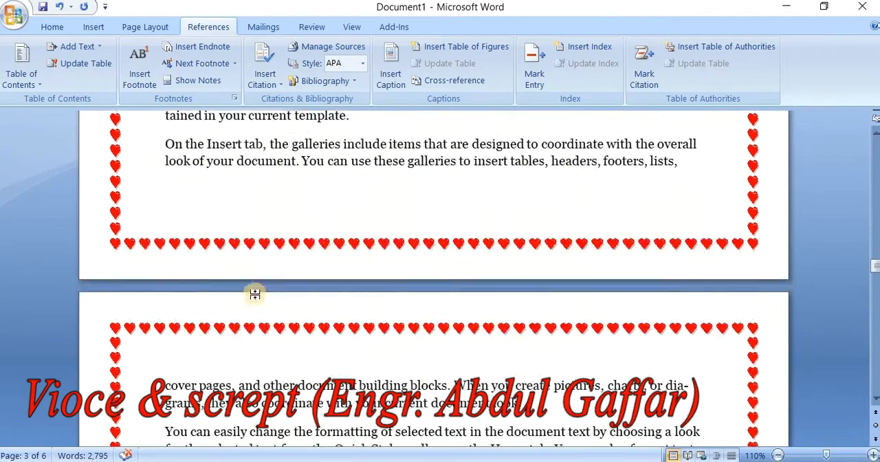
double_click(186, 414)
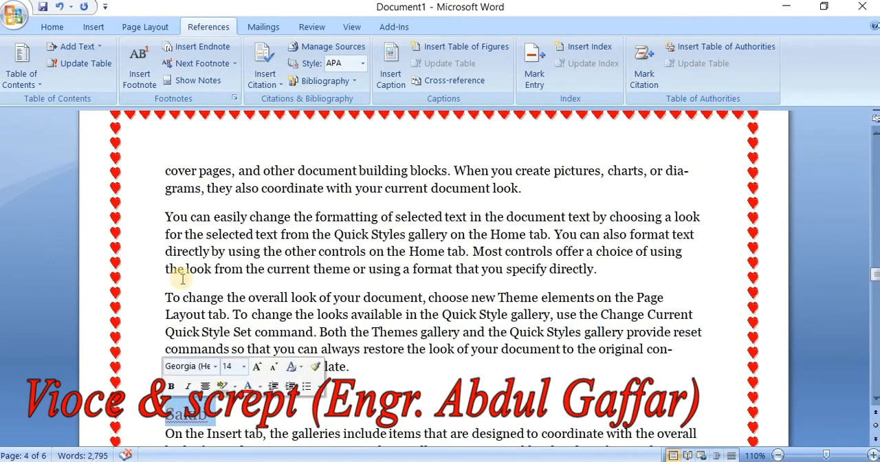
click(202, 46)
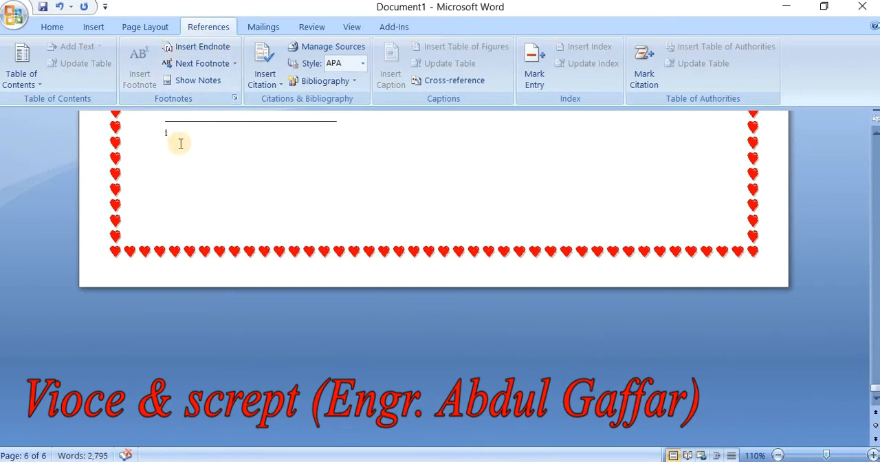
text(pk)
text(a)
key(BackSpace)
key(BackSpace)
key(BackSpace)
text(pla)
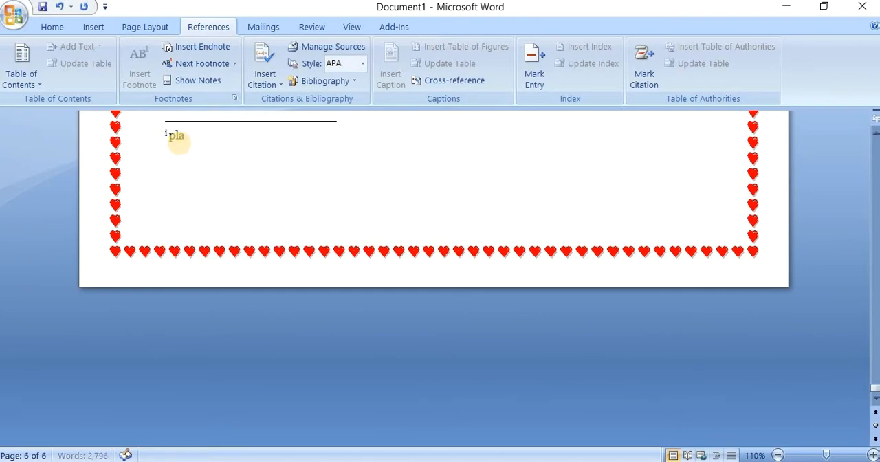
text(yer)
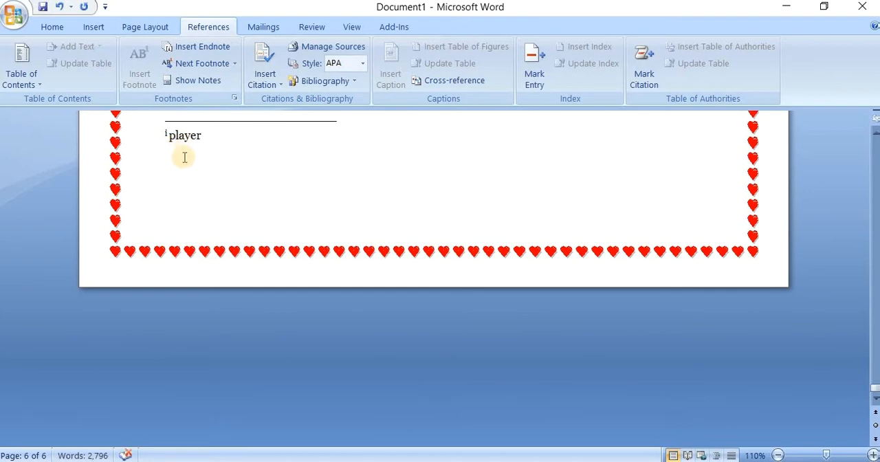
Step: Start a new Book source for a citation at the end of the second paragraph under the page 4 heading
scroll(310, 165, up, 10)
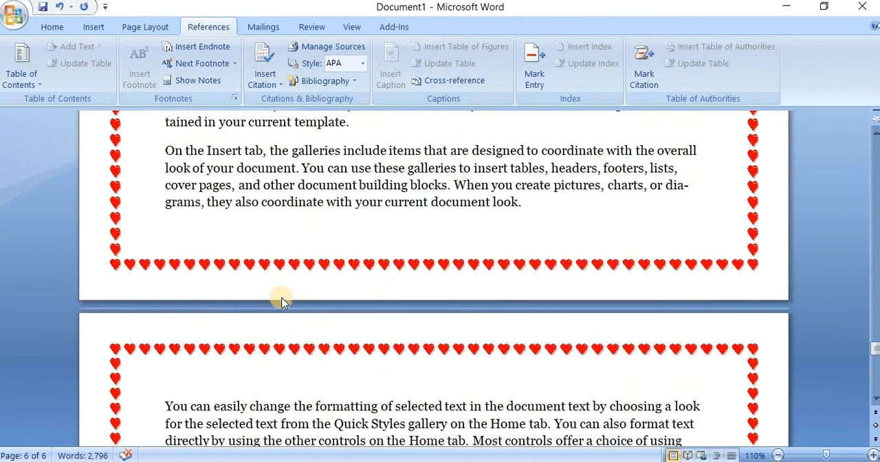
scroll(282, 296, up, 20)
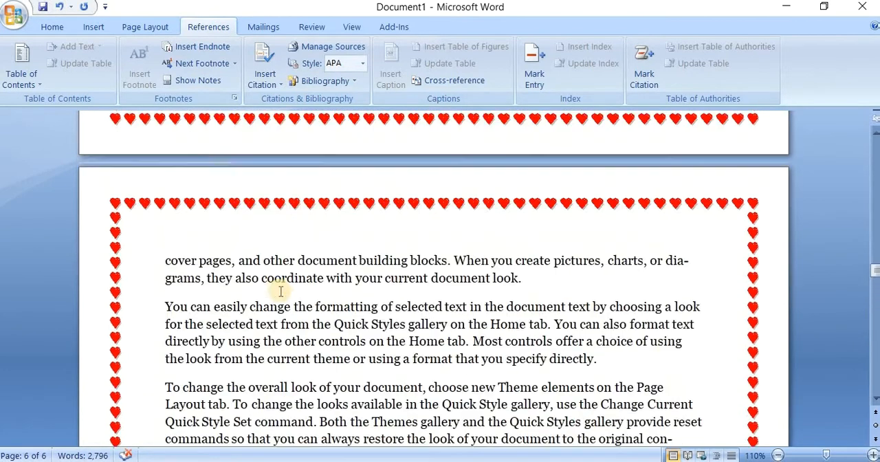
scroll(282, 296, down, 2)
click(255, 358)
scroll(237, 363, down, 2)
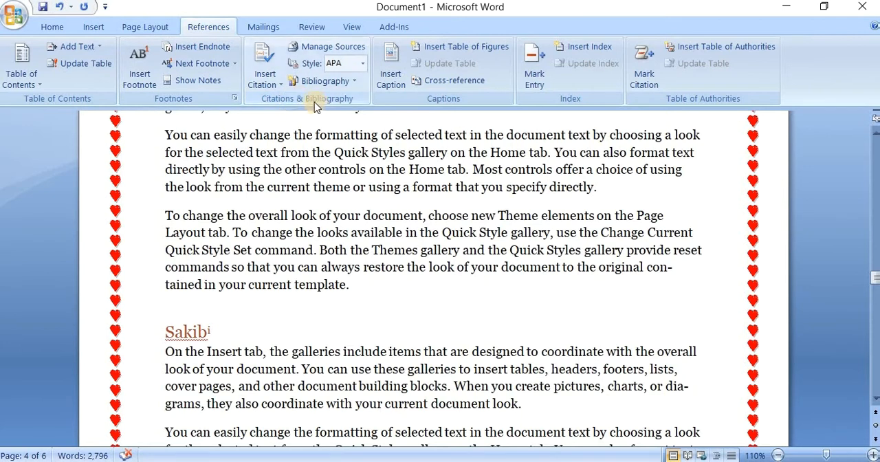
scroll(323, 147, down, 3)
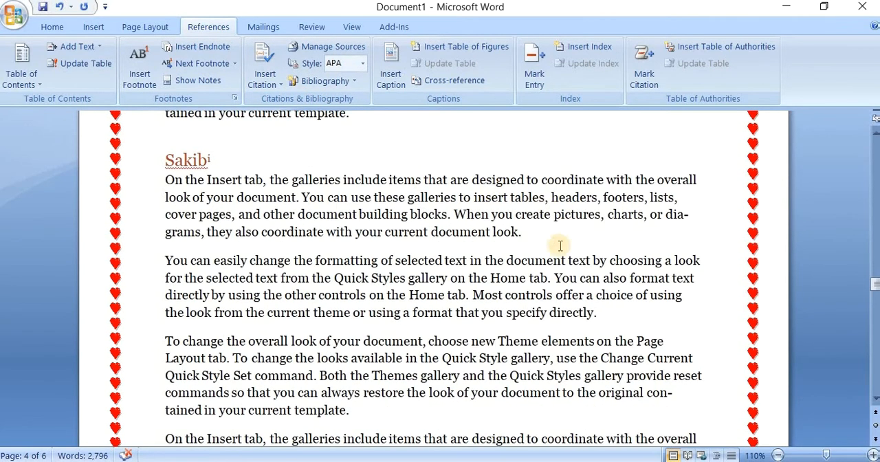
click(613, 314)
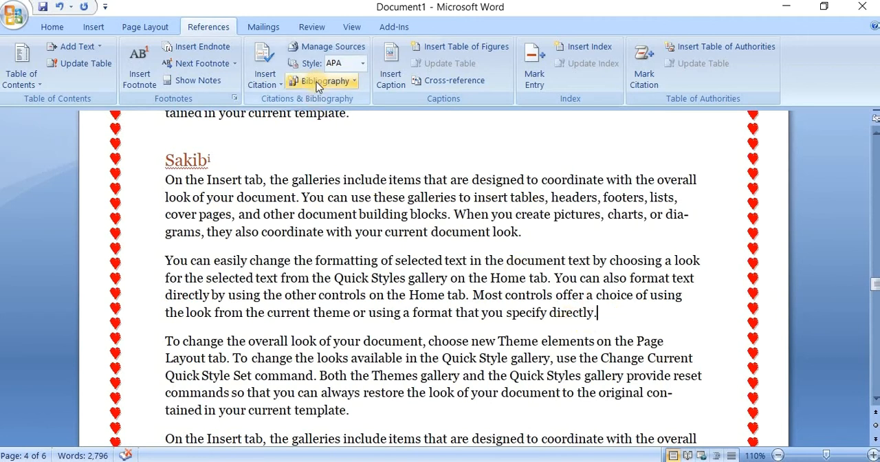
click(267, 84)
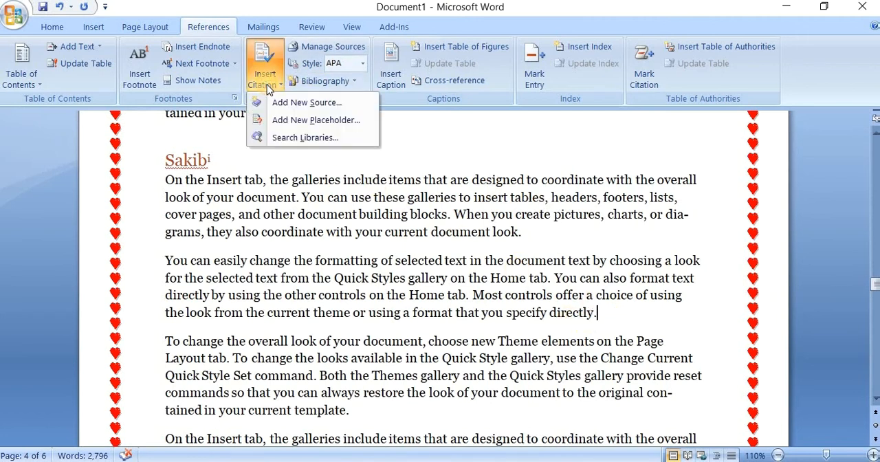
click(317, 101)
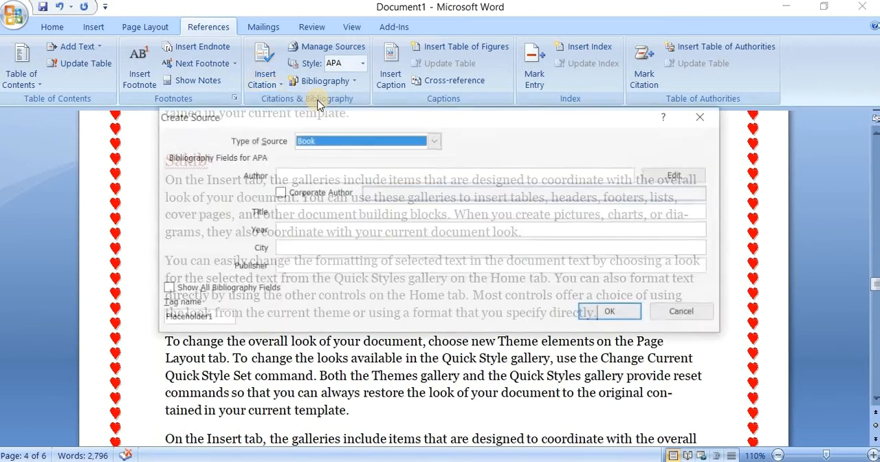
click(343, 128)
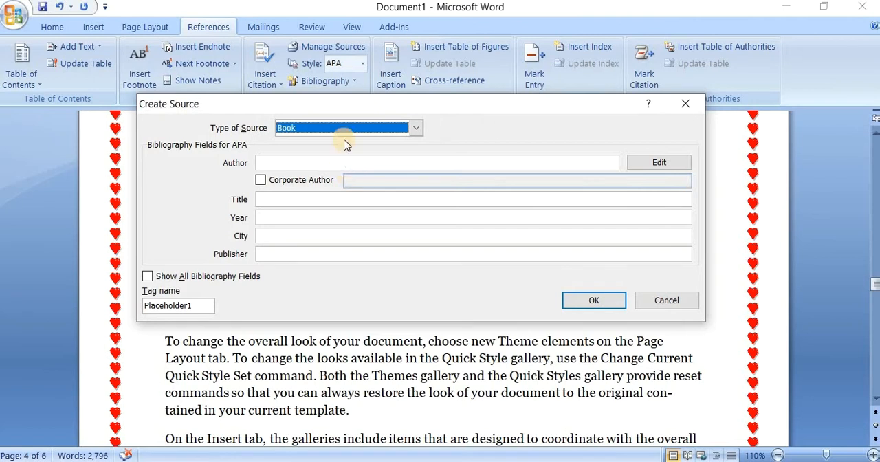
Step: Enter the author's name for the book source, keeping it as a personal rather than corporate author
click(272, 165)
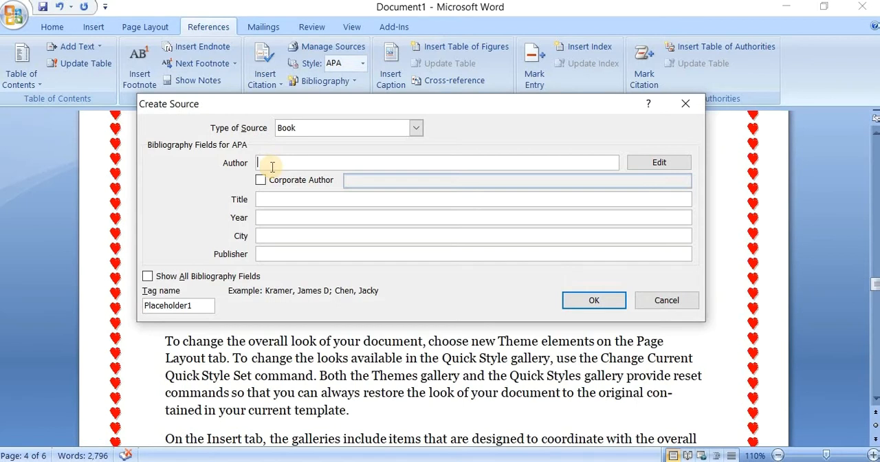
text(Akta)
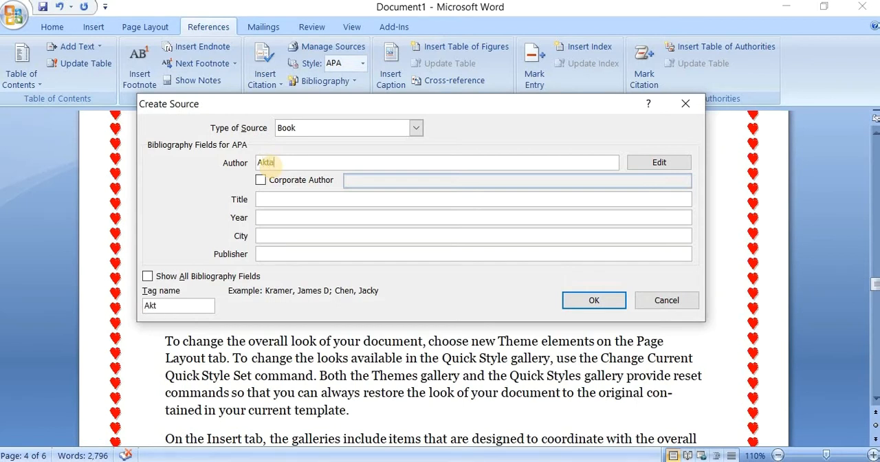
text(ruzzaman)
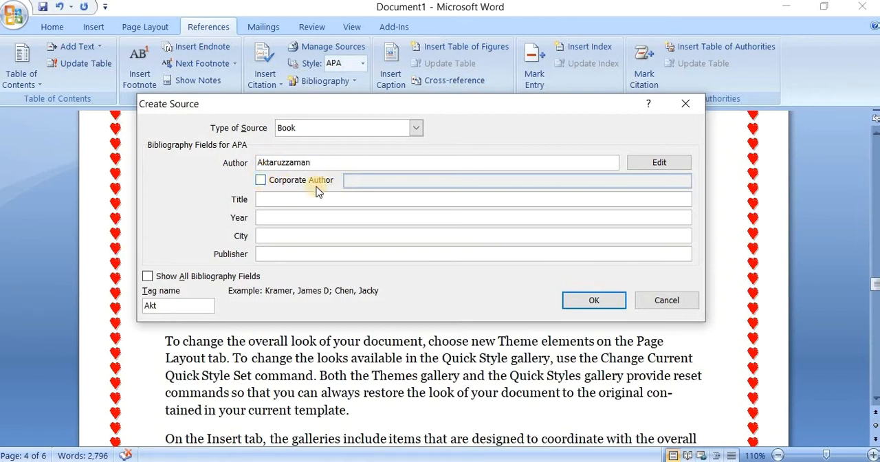
click(261, 180)
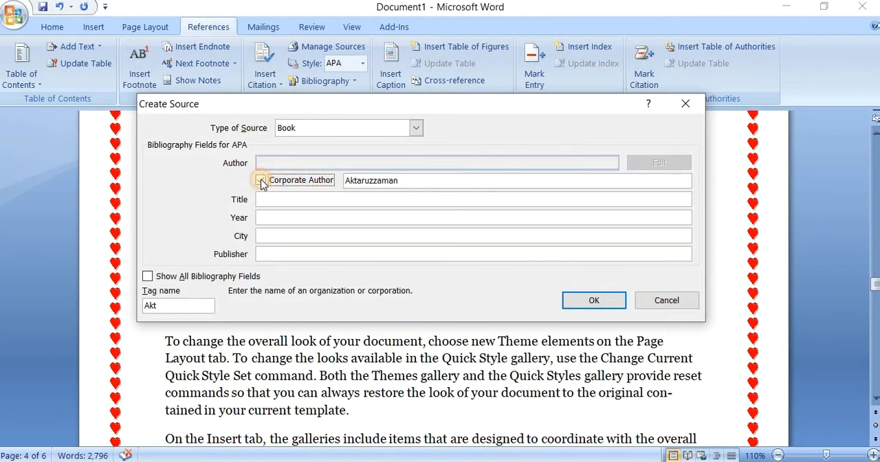
click(260, 180)
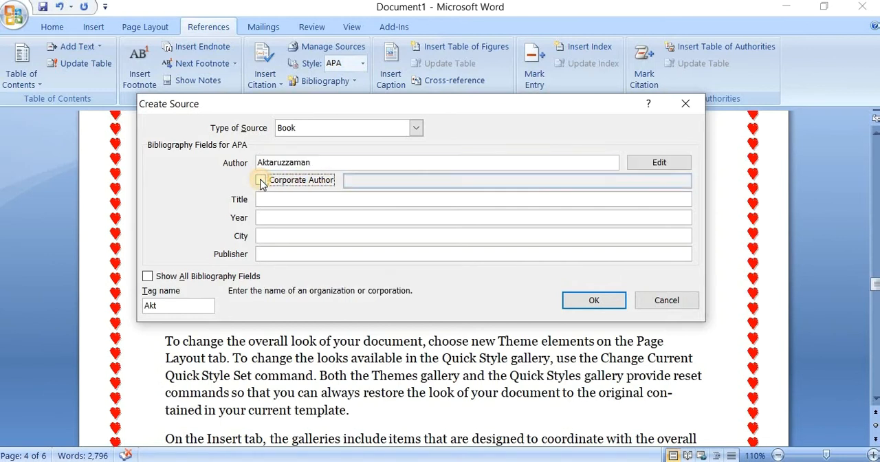
Step: Set the source's title to "school" and its year to 2021
click(292, 199)
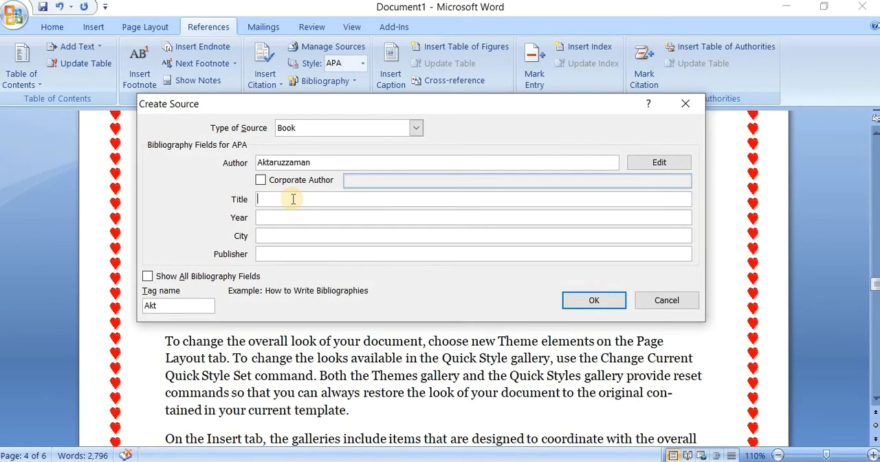
text(school)
click(276, 218)
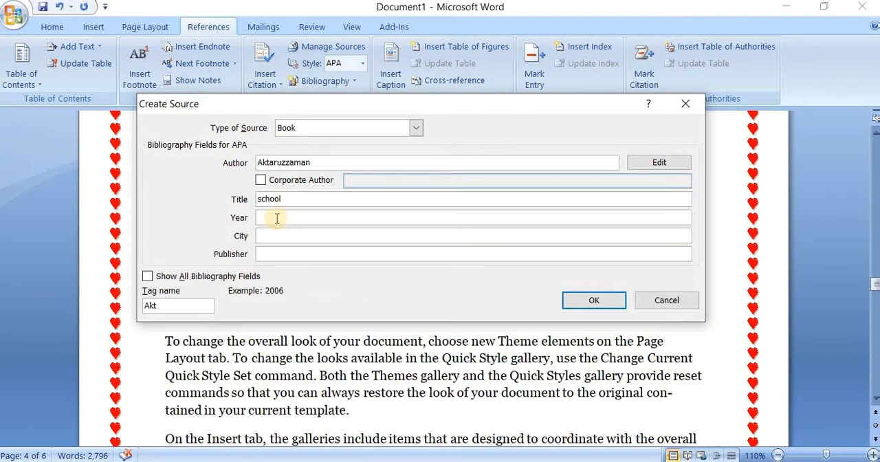
text(2021)
Step: Set the source's city to "khulna", leave the publisher blank, and insert the citation
click(280, 235)
text(khu)
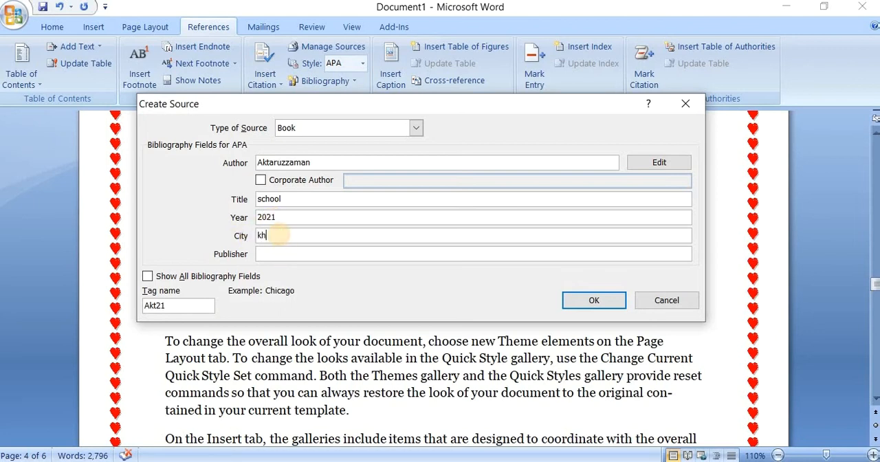
text(lna)
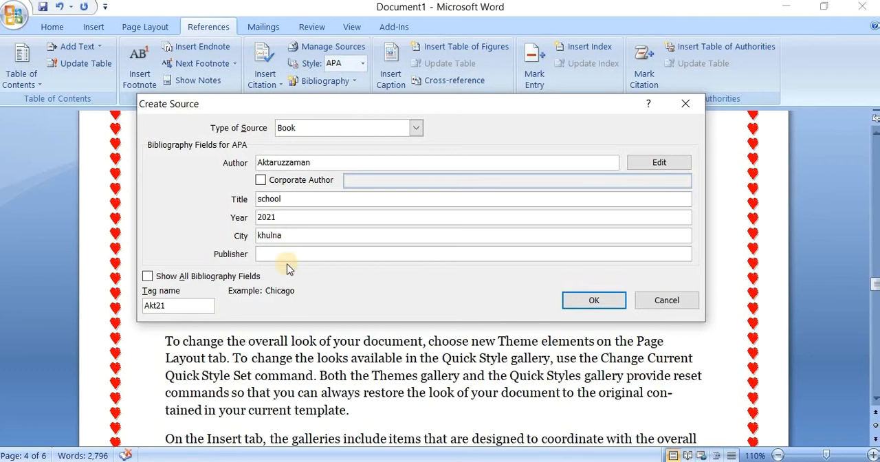
click(286, 252)
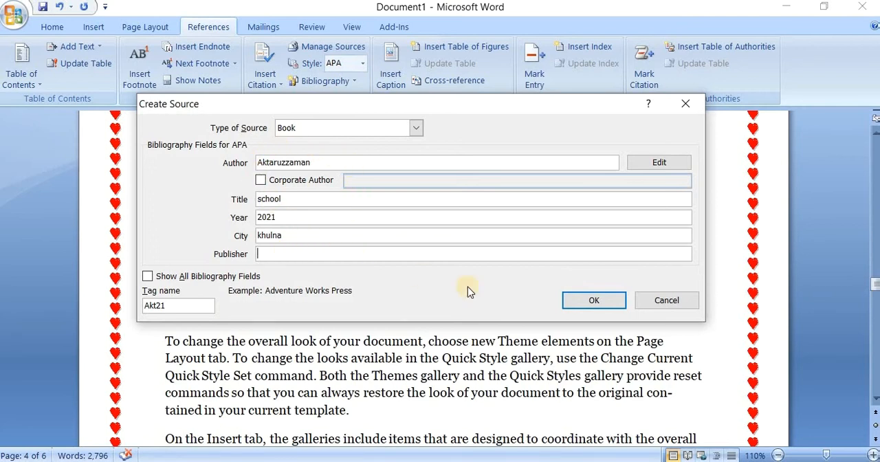
click(586, 300)
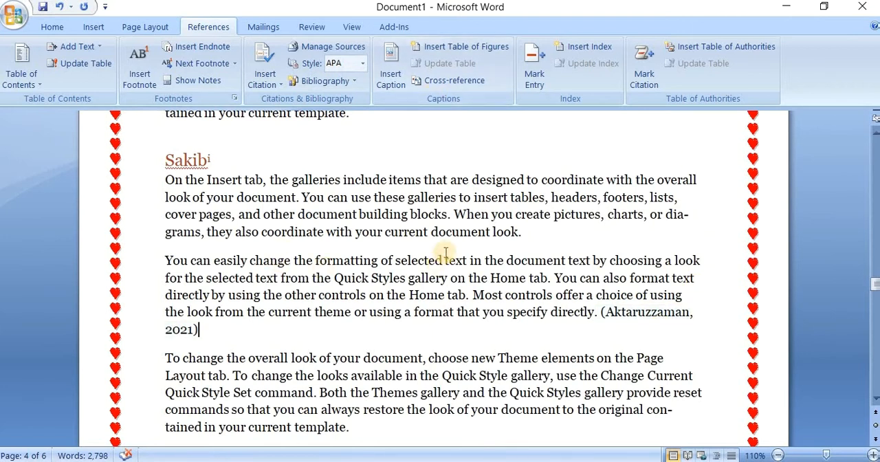
Step: Insert the 0-1604_beautiful-red-rose picture from drive G's Photo folder in a new paragraph after the first paragraph under the page 4 heading
click(526, 232)
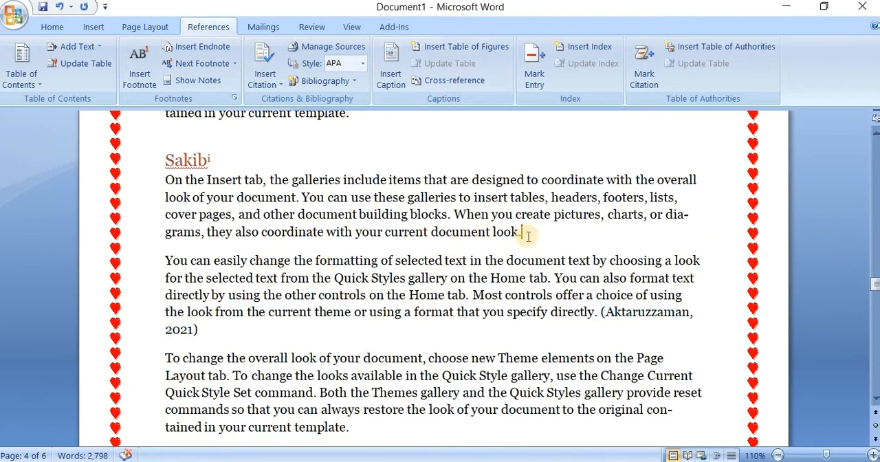
key(Return)
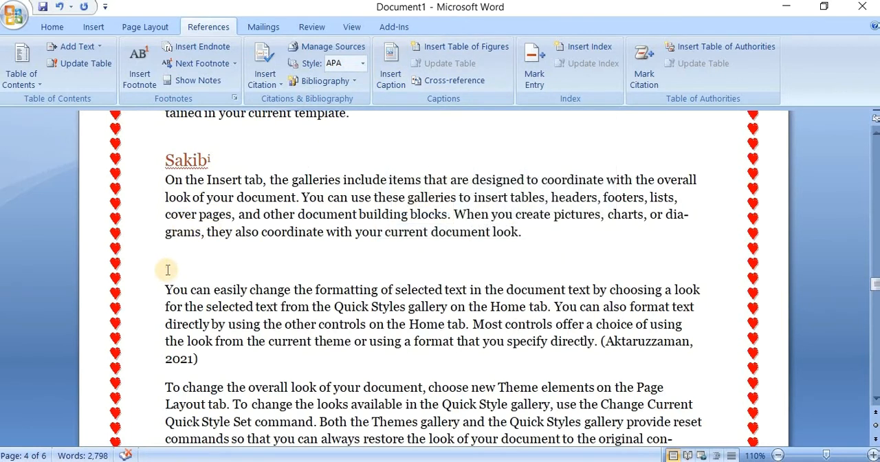
click(94, 26)
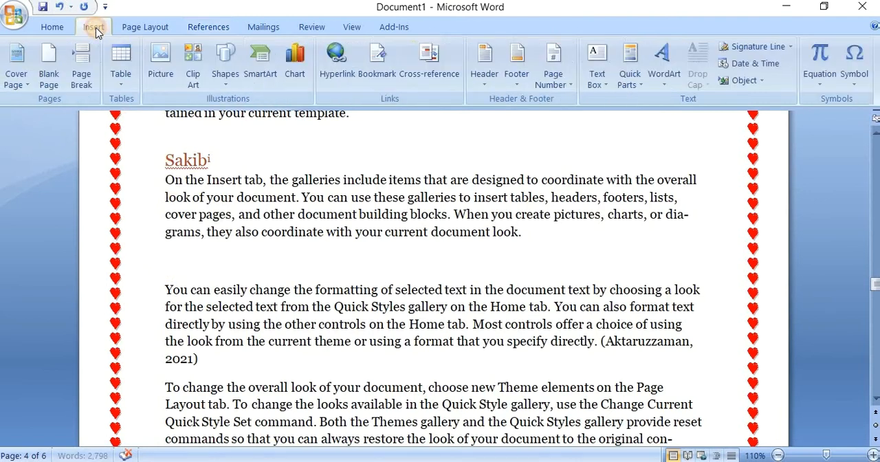
click(153, 65)
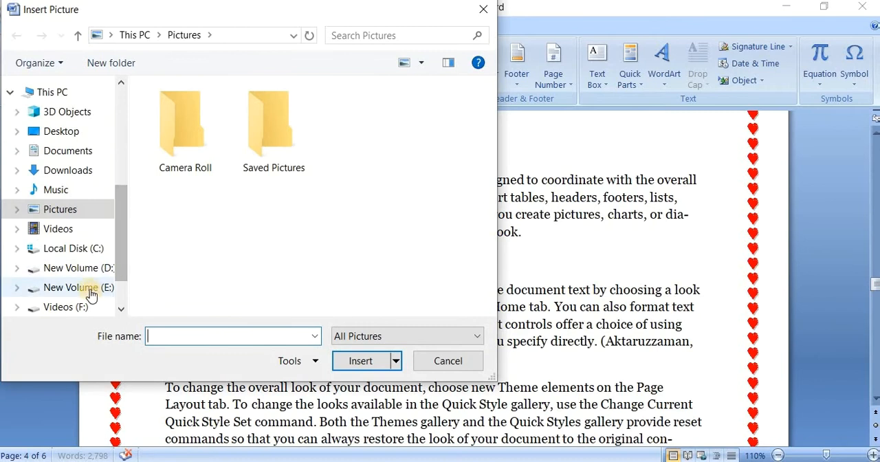
drag(118, 251, 115, 269)
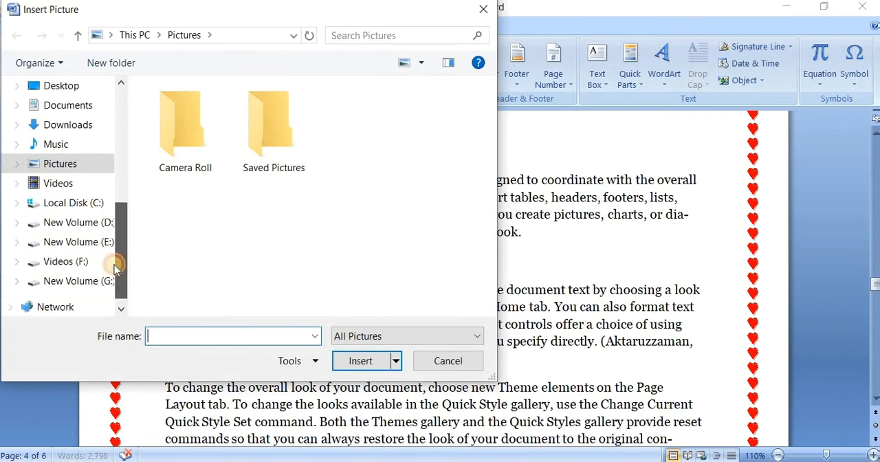
click(78, 224)
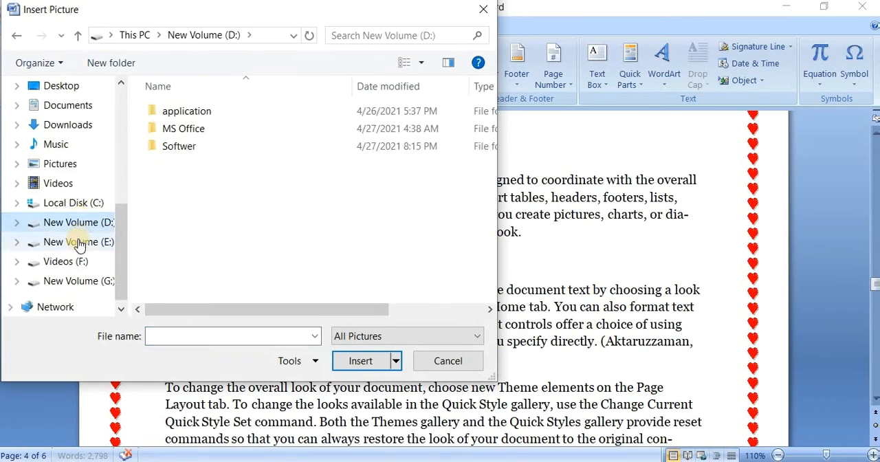
click(73, 240)
click(66, 267)
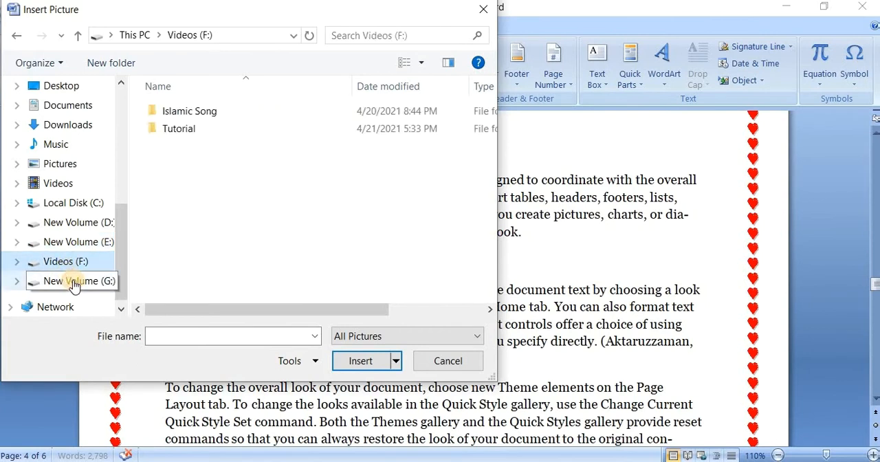
click(67, 281)
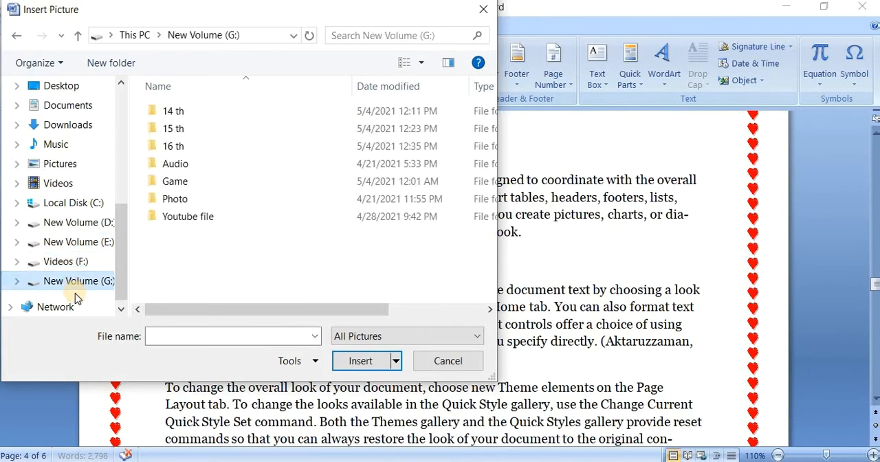
double_click(197, 199)
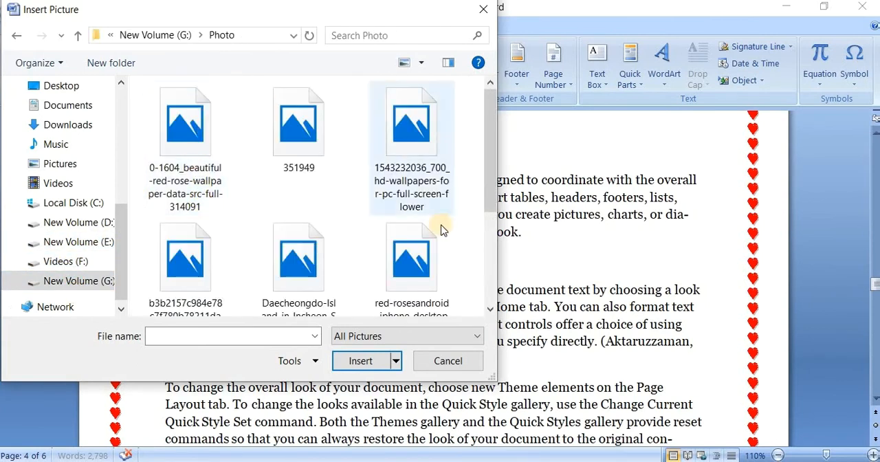
click(187, 150)
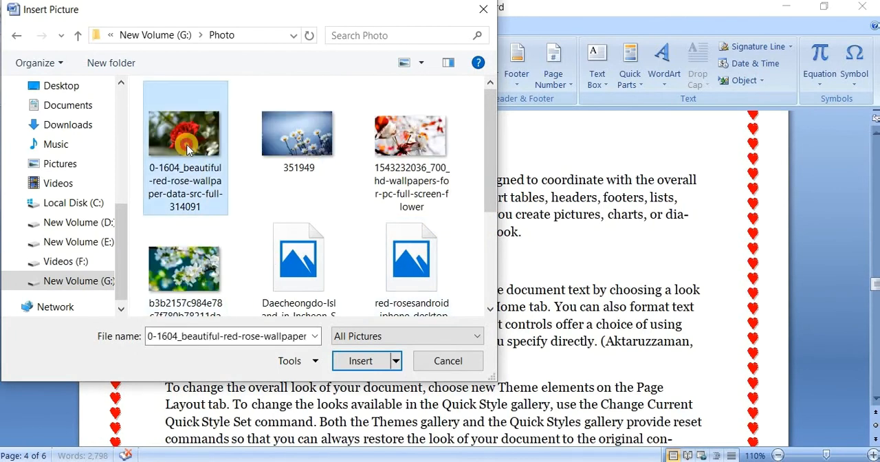
click(355, 360)
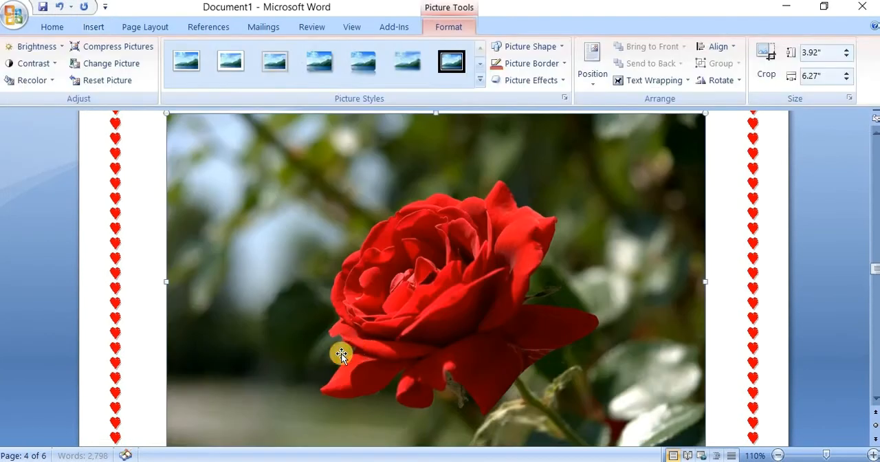
Step: Shrink the red rose picture to about 0.9" high by 1.44" wide
scroll(337, 353, up, 3)
drag(165, 284, 566, 416)
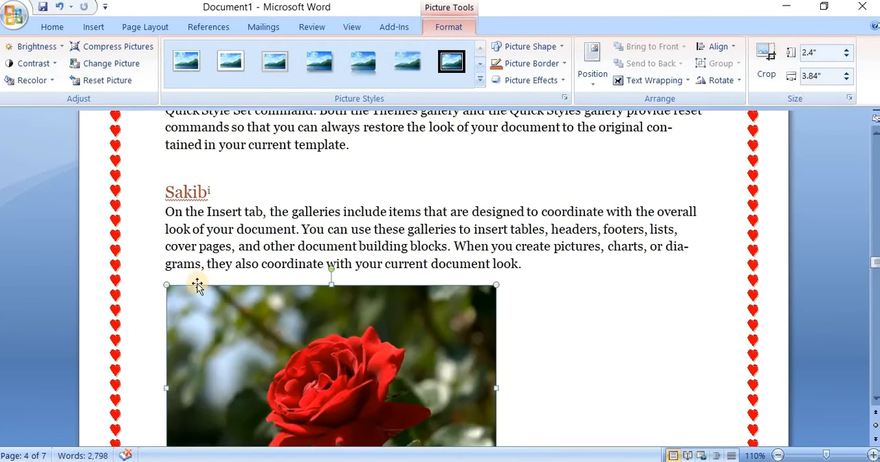
drag(169, 288, 391, 408)
Step: Insert the picture 351949 from the Photo folder in a new paragraph after the paragraph that follows the citation
scroll(378, 309, down, 3)
scroll(379, 309, down, 3)
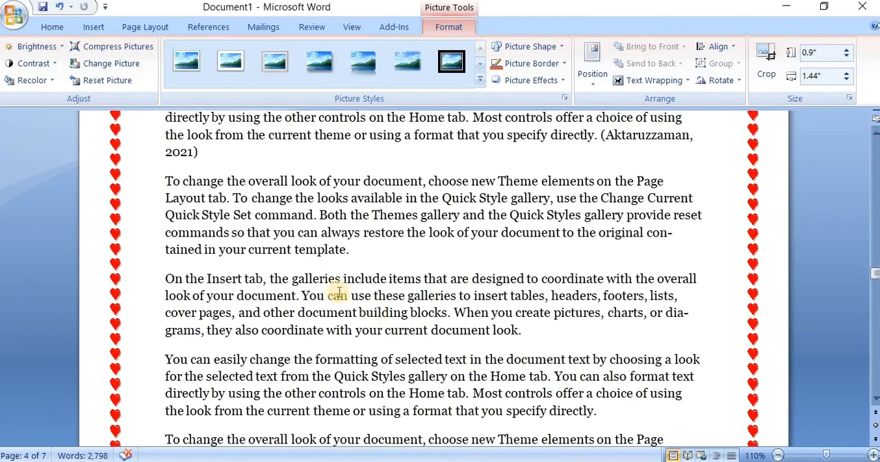
click(367, 261)
key(Return)
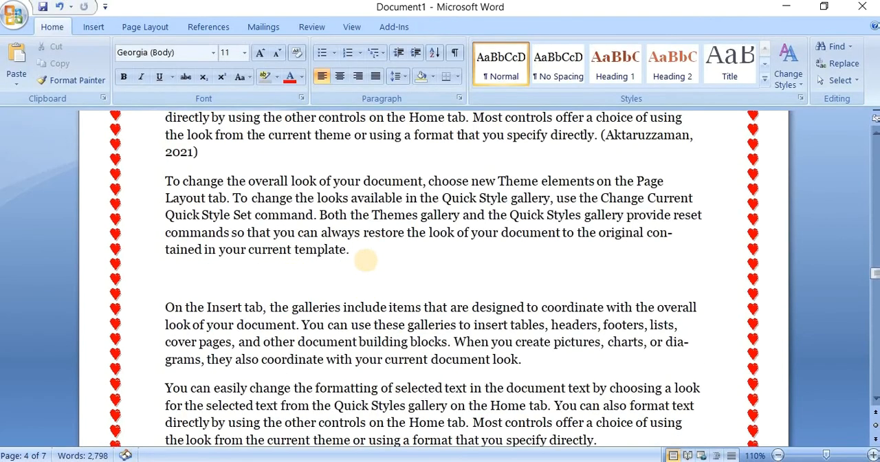
click(101, 33)
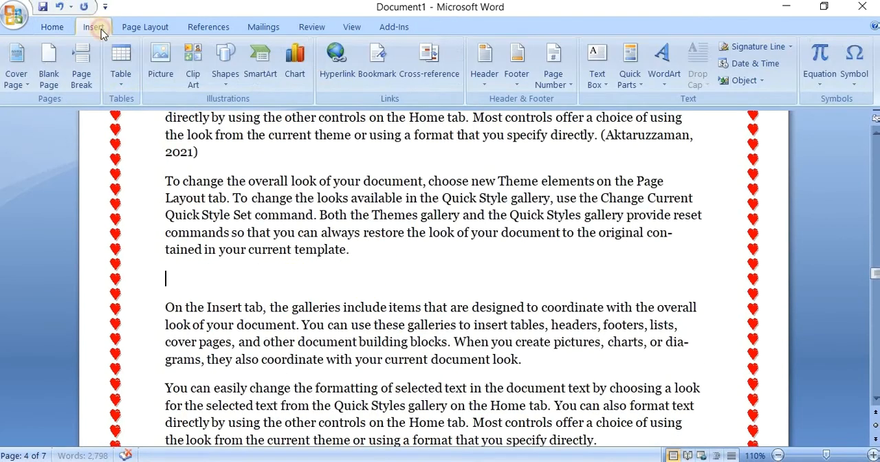
click(160, 62)
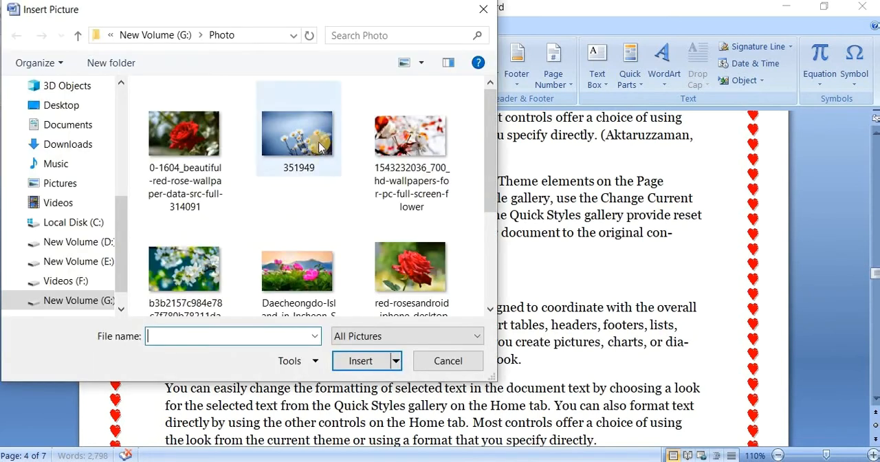
click(296, 138)
click(353, 361)
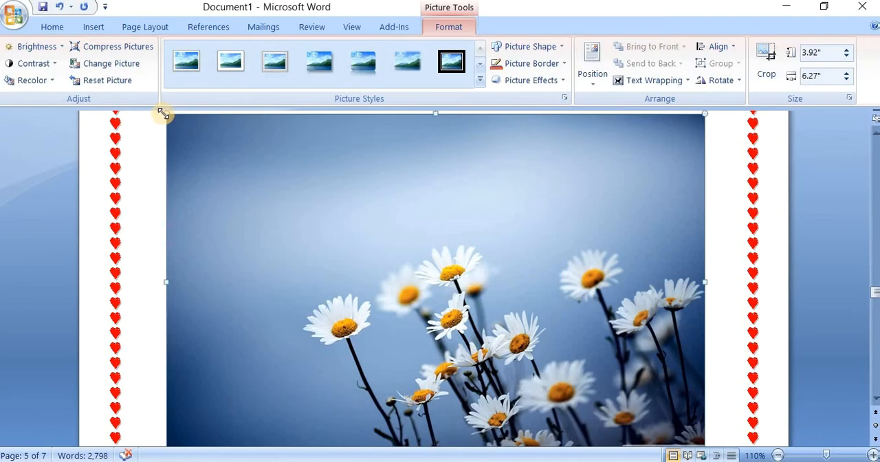
Step: Shrink the white daisies picture to about 0.87" high by 1.39" wide
drag(163, 114, 581, 410)
scroll(458, 383, up, 11)
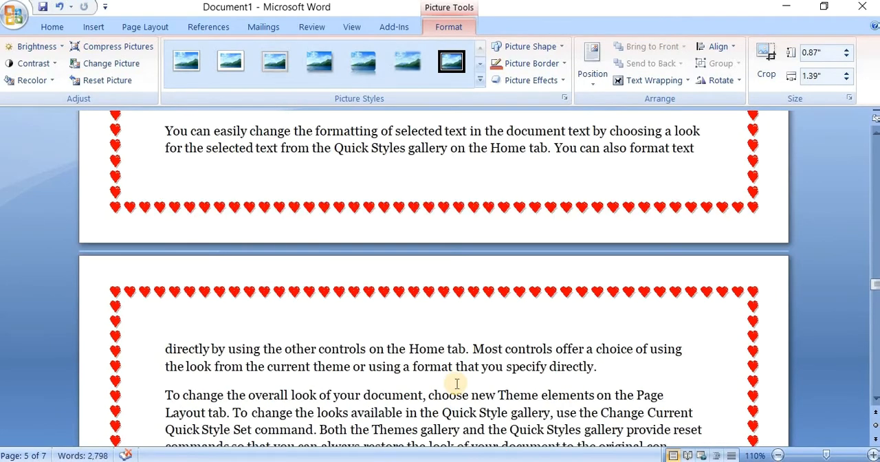
scroll(478, 359, down, 4)
scroll(474, 358, up, 10)
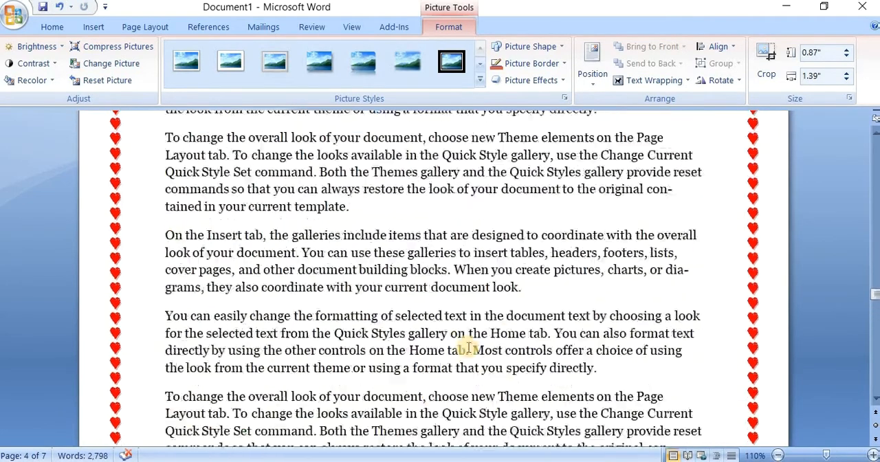
scroll(465, 358, down, 4)
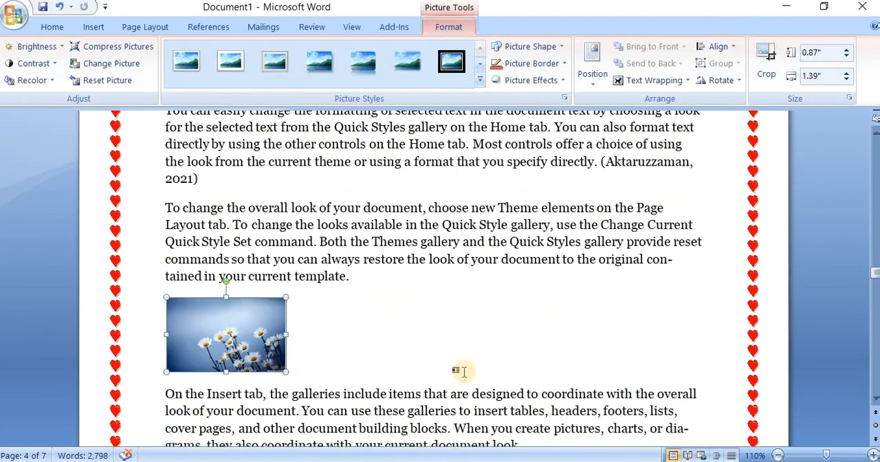
Step: Create a new caption label "photo" and add the caption "photo 1" below the red rose picture
scroll(460, 371, up, 2)
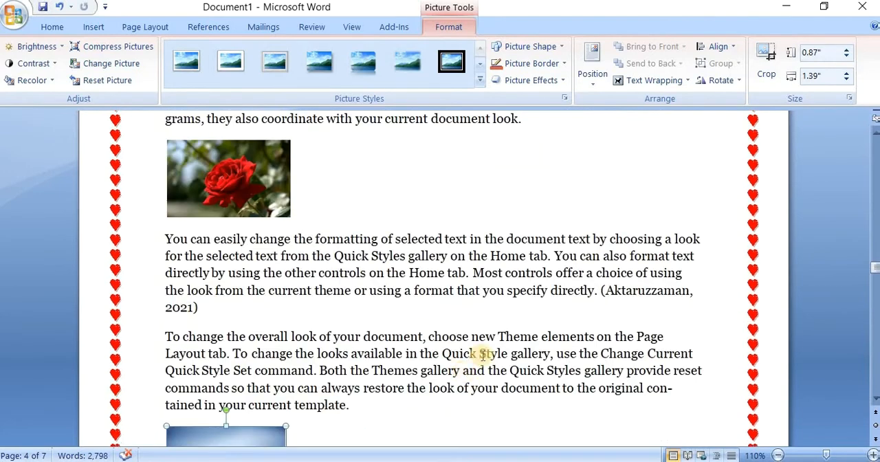
click(230, 179)
click(207, 27)
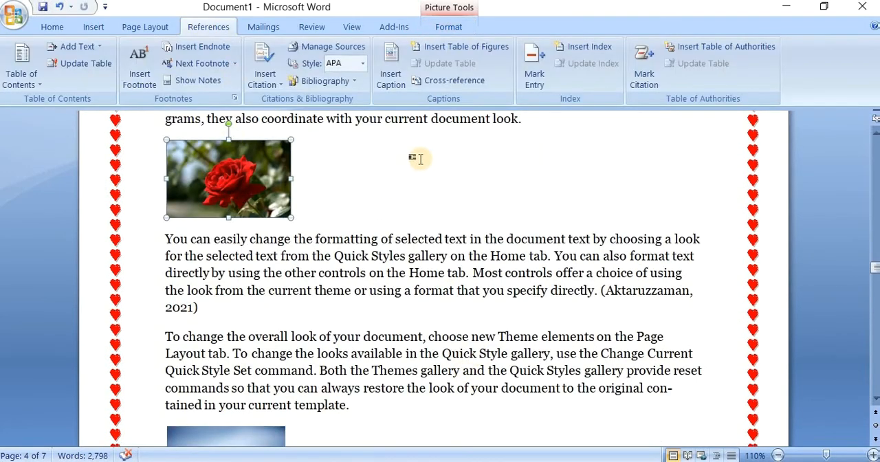
click(387, 82)
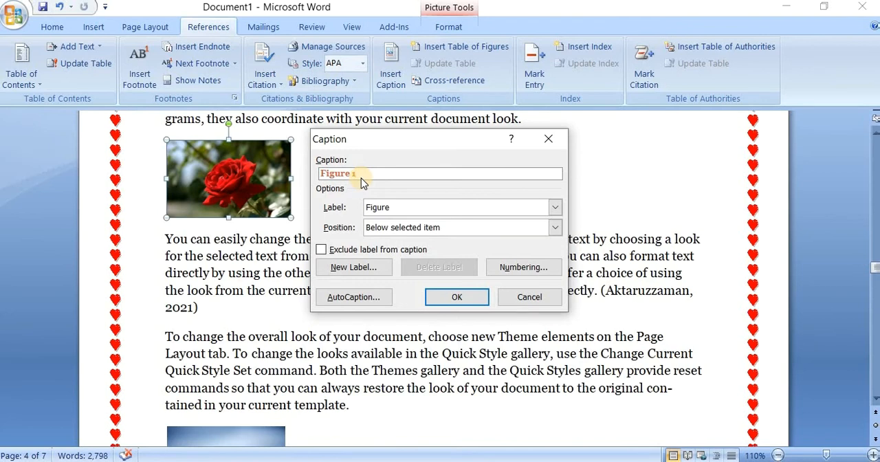
click(359, 268)
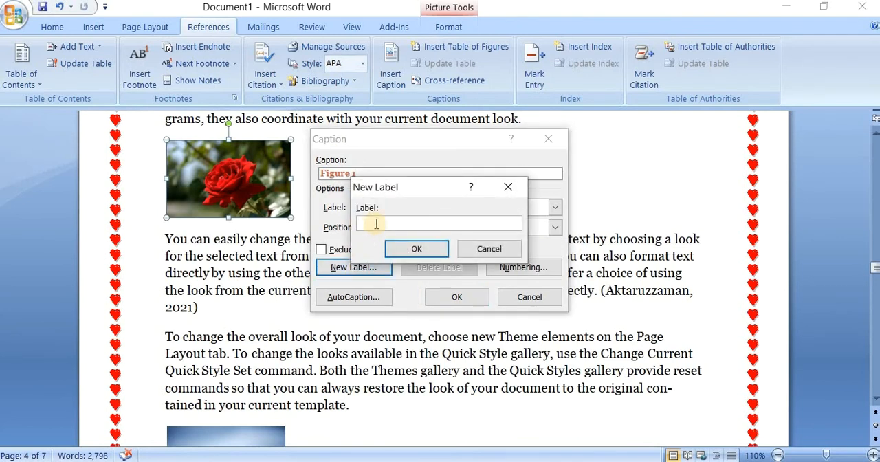
text(photo)
click(416, 249)
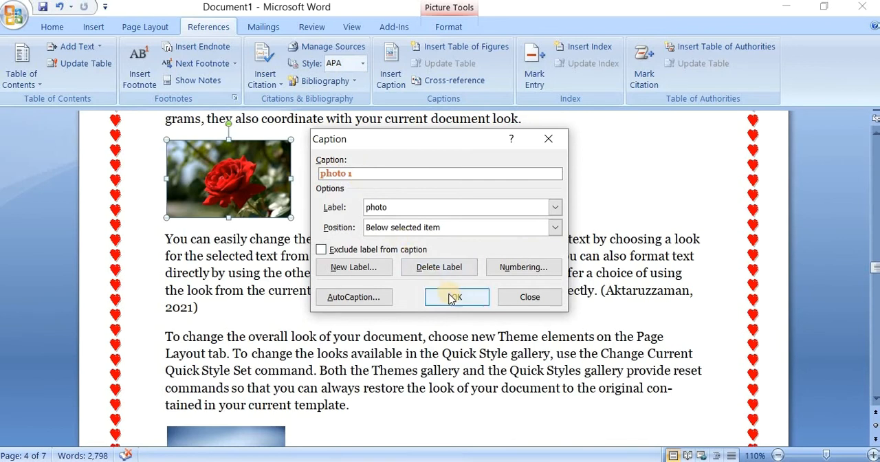
click(469, 303)
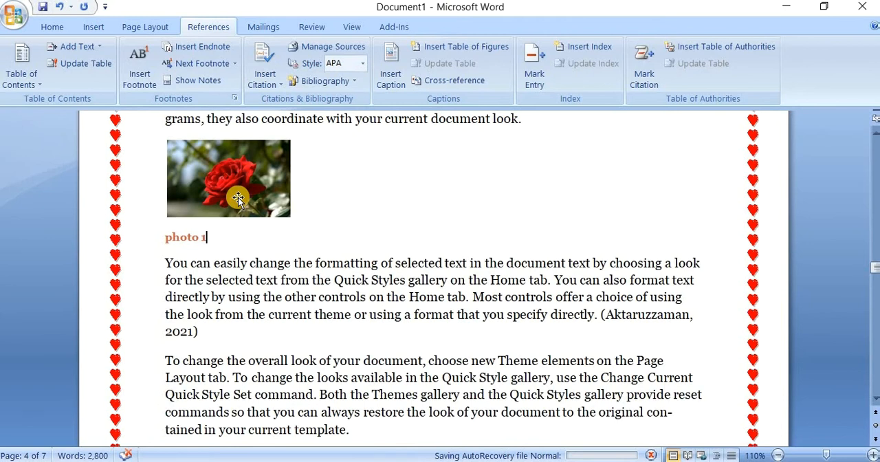
Step: Add the caption "photo 2" below the white daisies picture using the photo label
scroll(238, 197, down, 5)
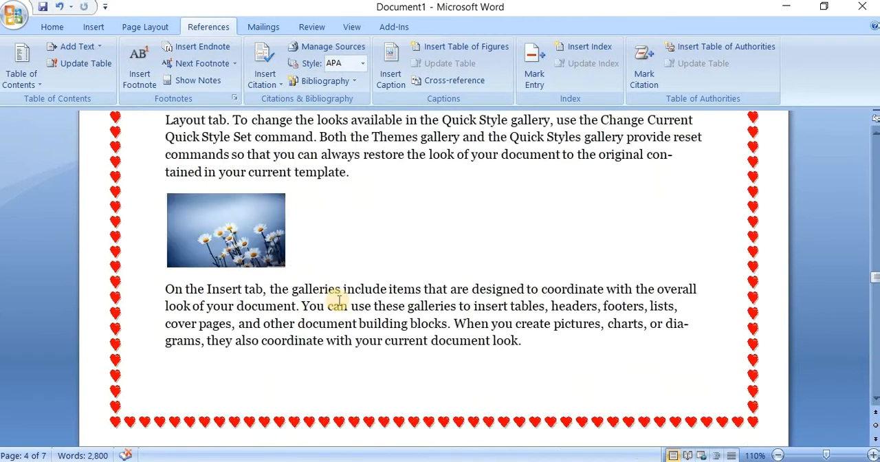
click(248, 246)
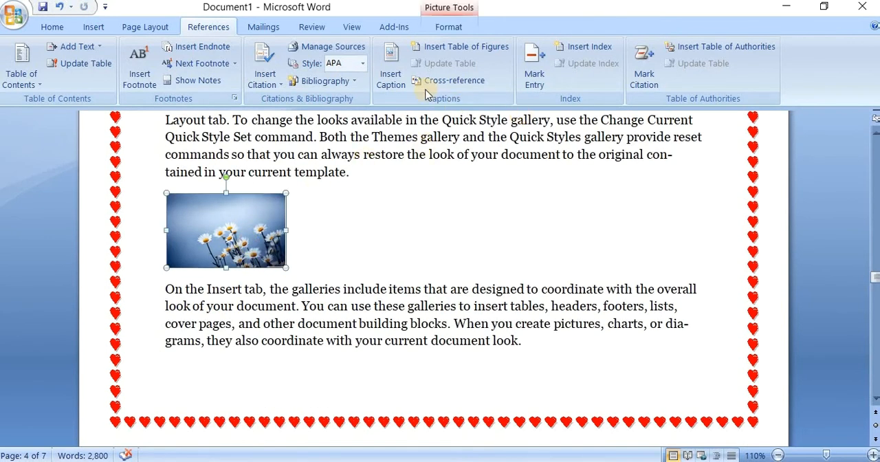
click(398, 71)
click(458, 298)
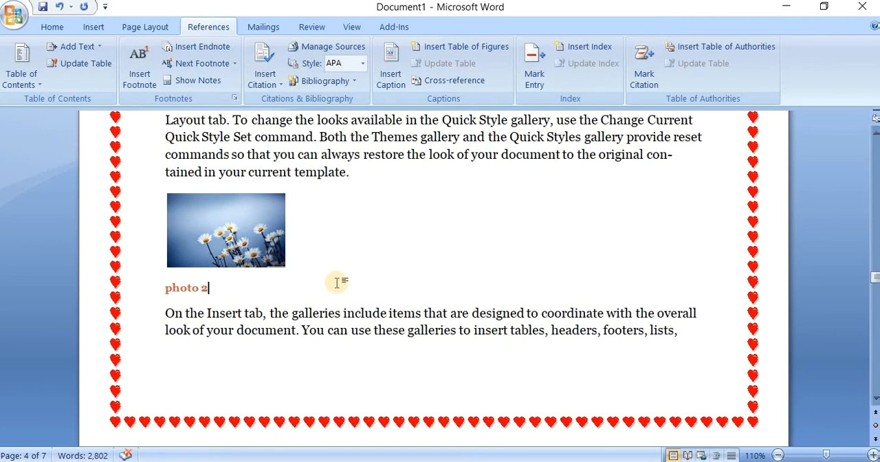
Step: Insert a table of figures for the photo captions beneath the table of contents on page 1, with right-aligned page numbers and a dotted leader
scroll(338, 281, up, 5)
scroll(338, 285, down, 4)
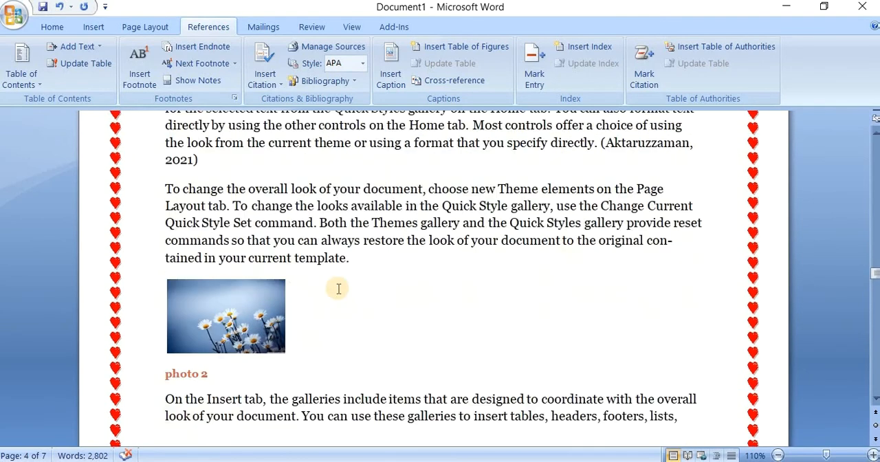
scroll(339, 288, up, 6)
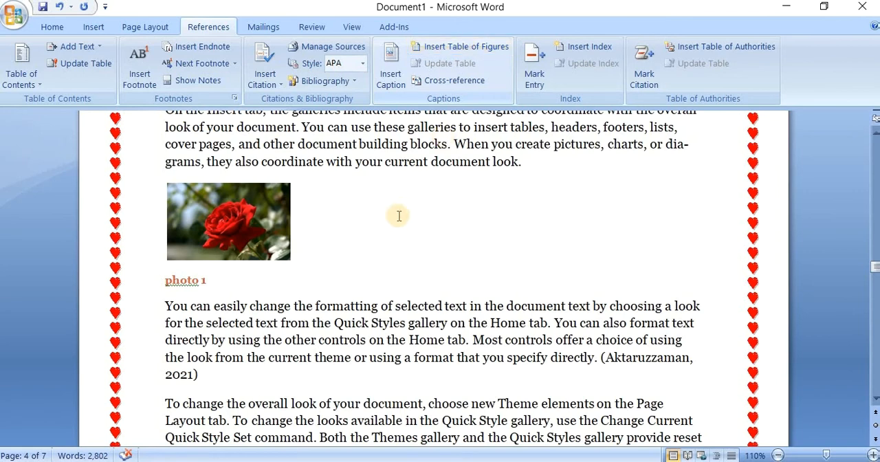
scroll(399, 216, down, 10)
scroll(390, 216, down, 15)
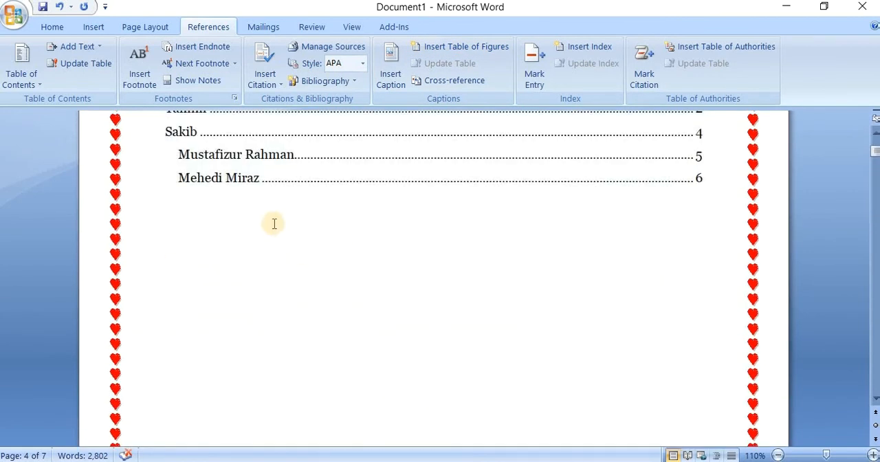
click(250, 201)
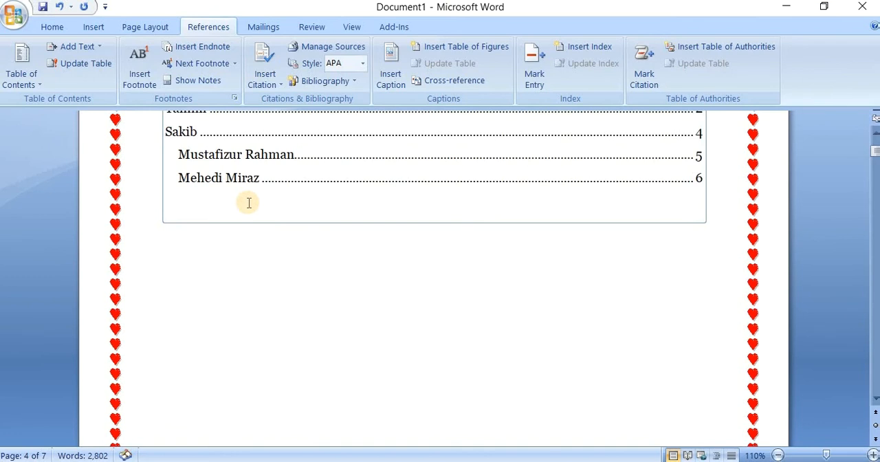
click(470, 47)
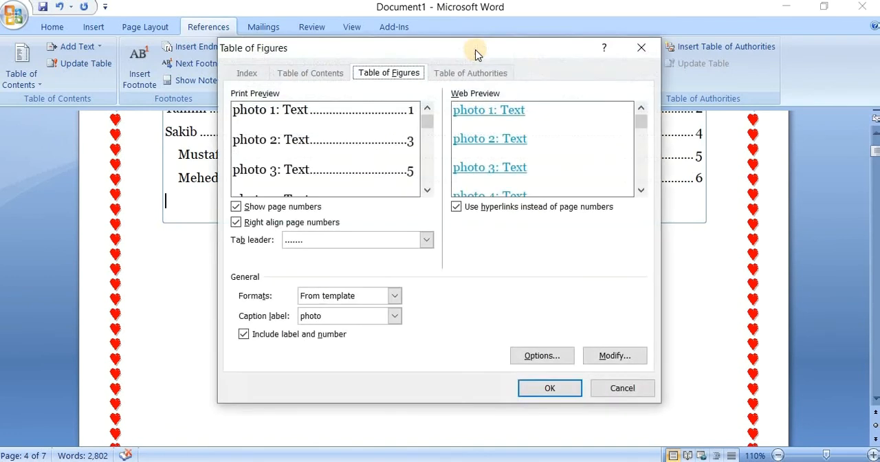
click(540, 387)
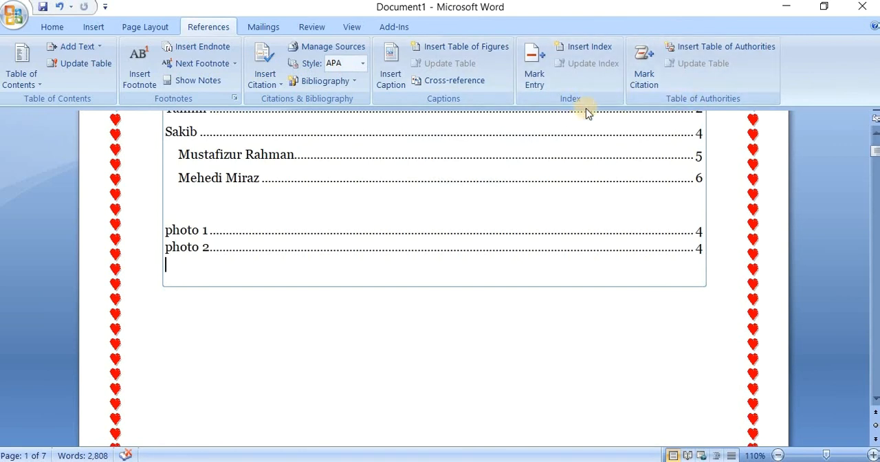
scroll(242, 271, up, 1)
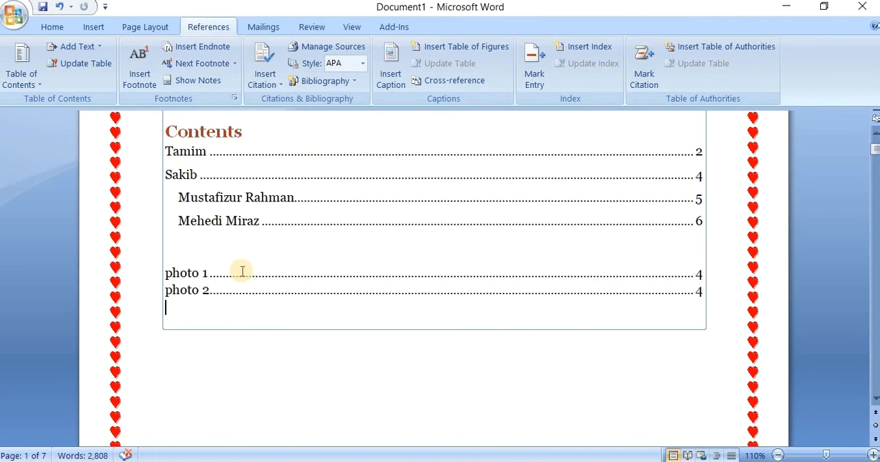